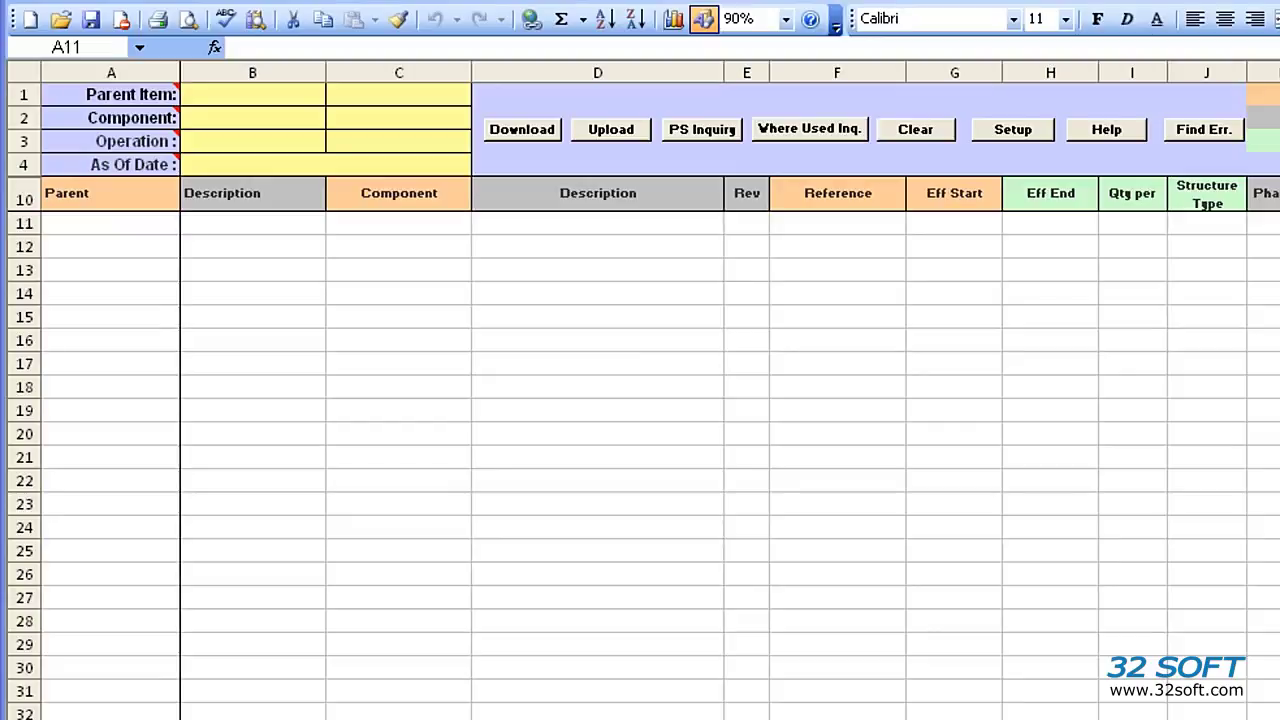
Step: Point the loader's database setup at the TEST database and acknowledge the confirmation
left_click(1032, 130)
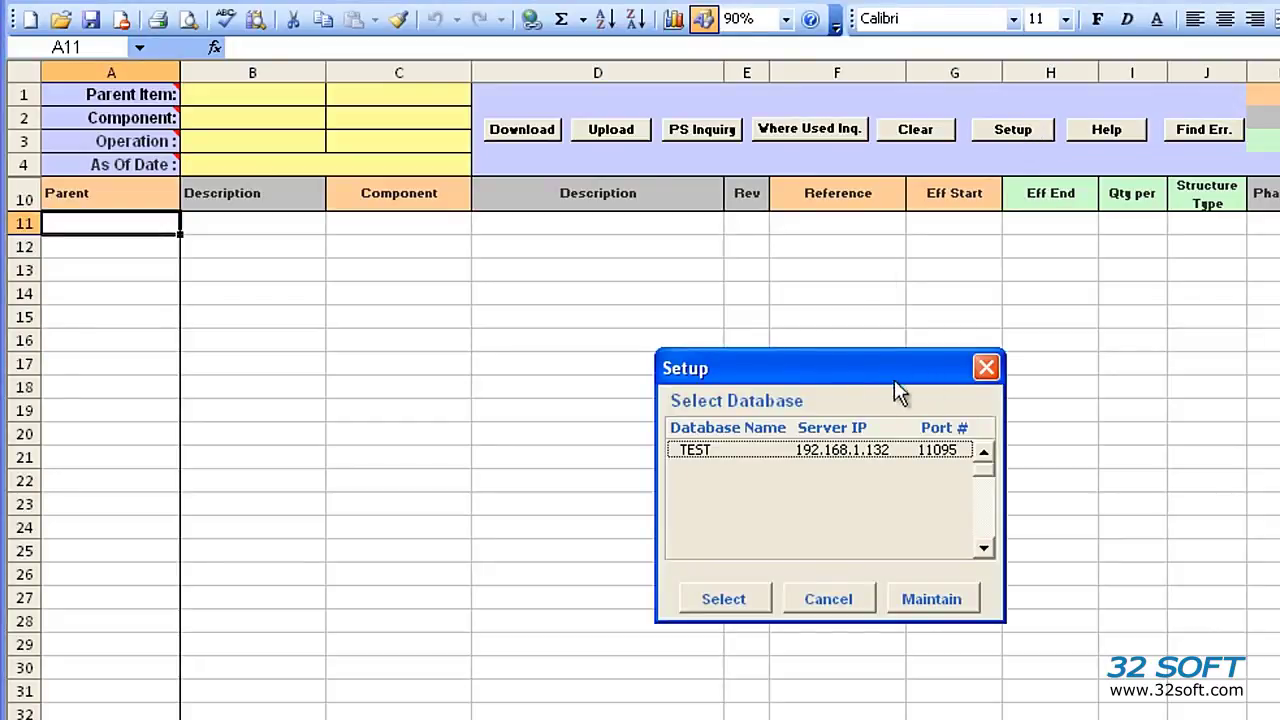
left_click(820, 446)
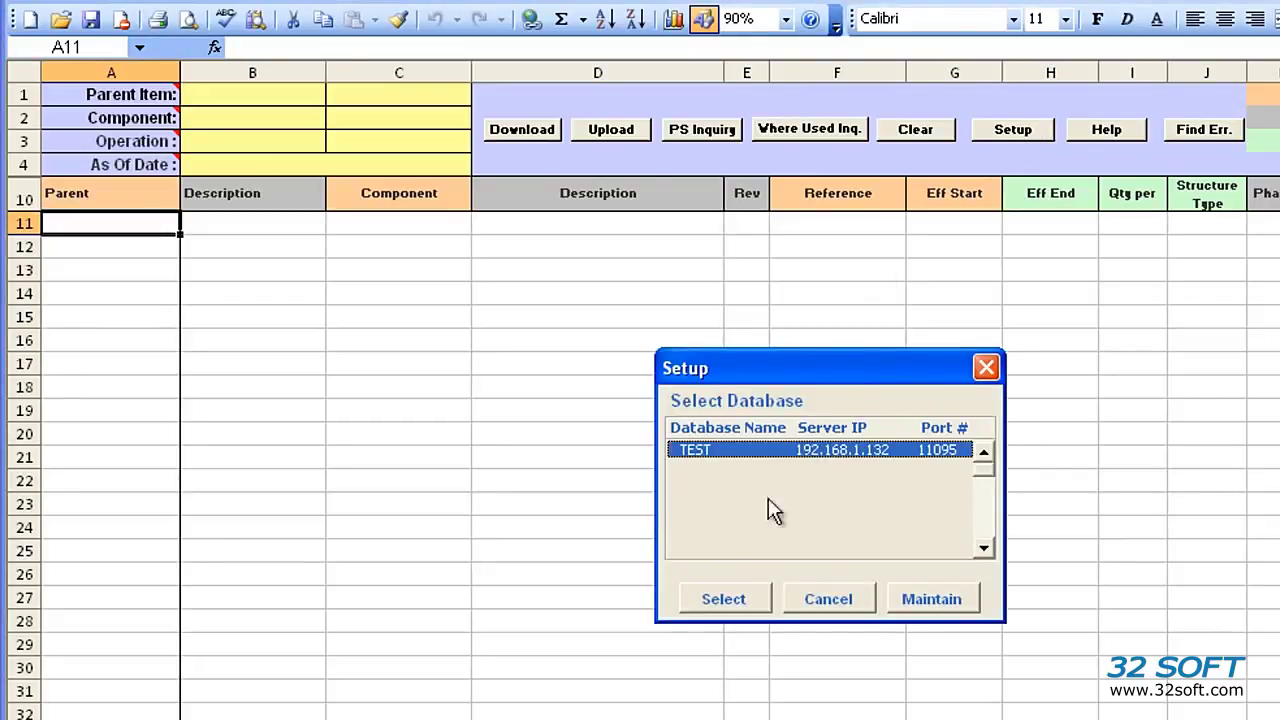
left_click(722, 603)
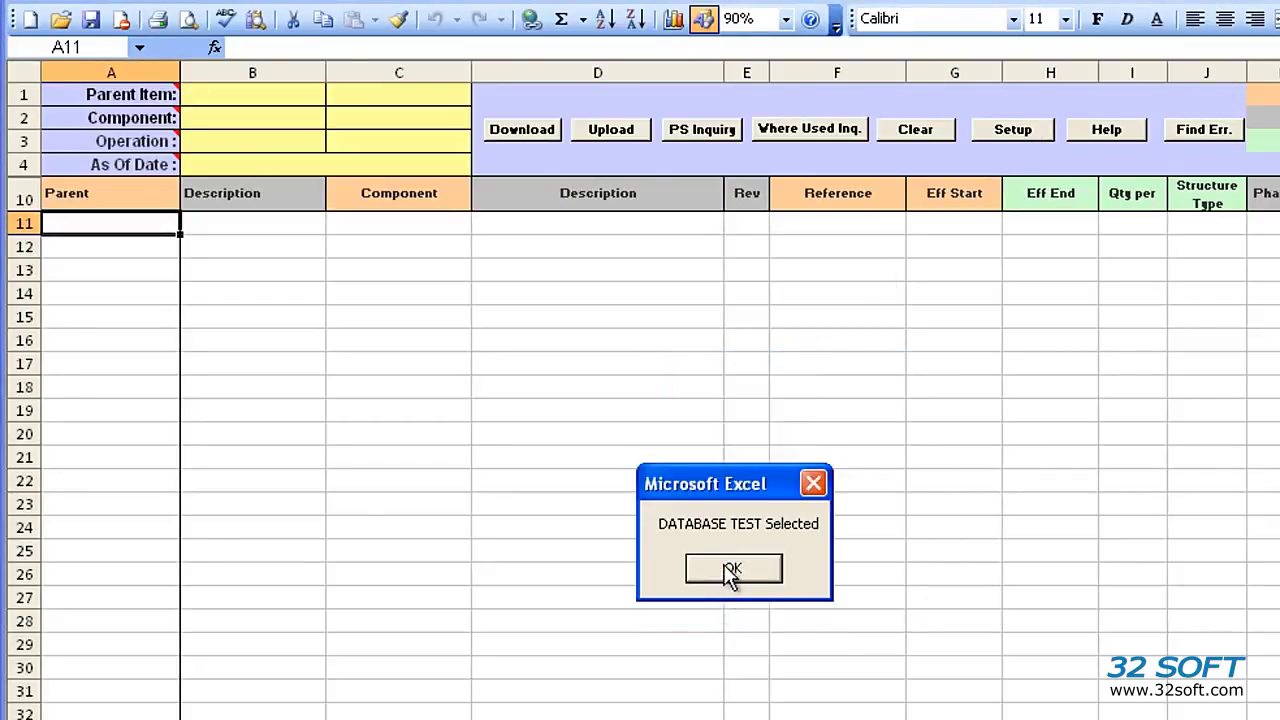
left_click(724, 563)
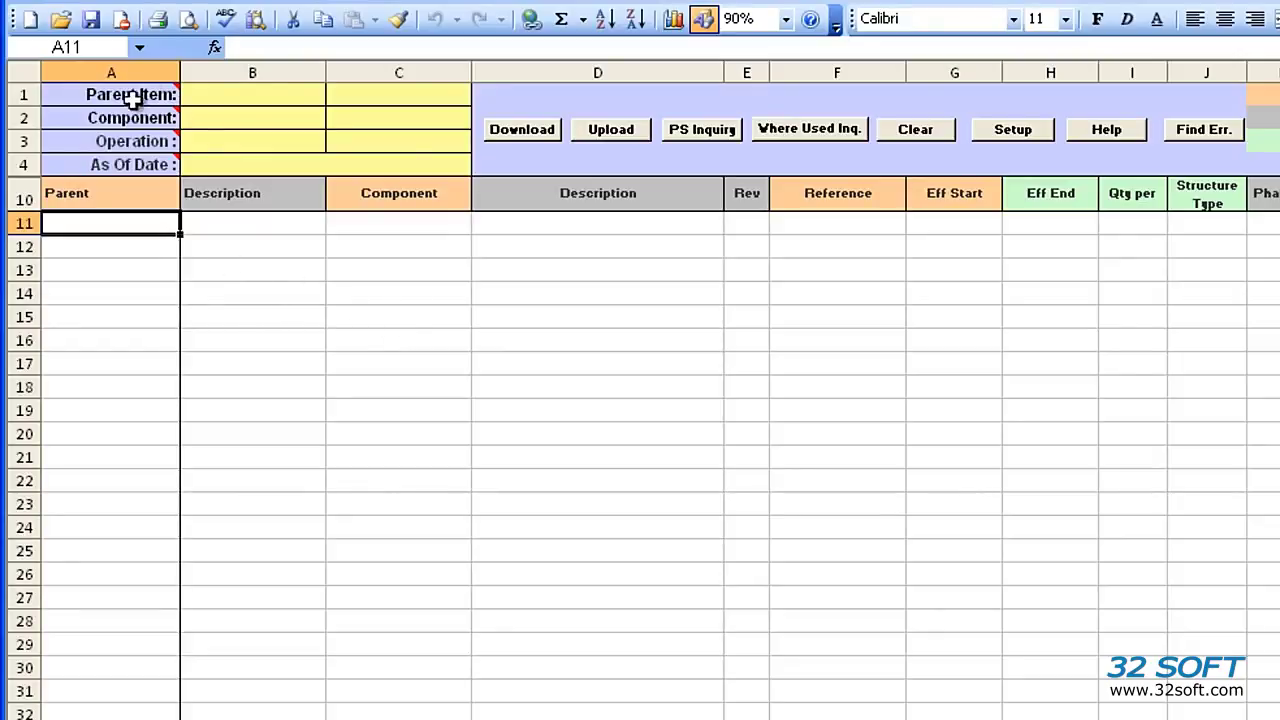
Step: Start downloading product-structure rows from QAD
mouse_move(143, 142)
mouse_move(135, 168)
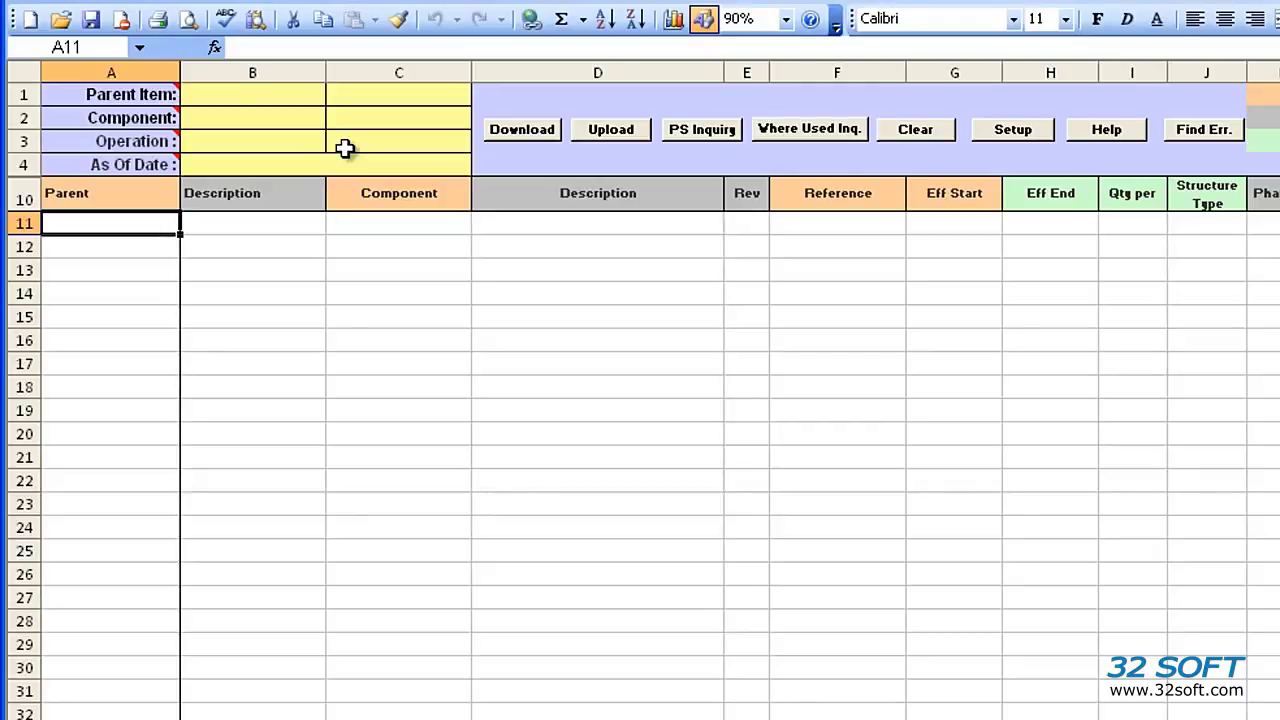
left_click(516, 127)
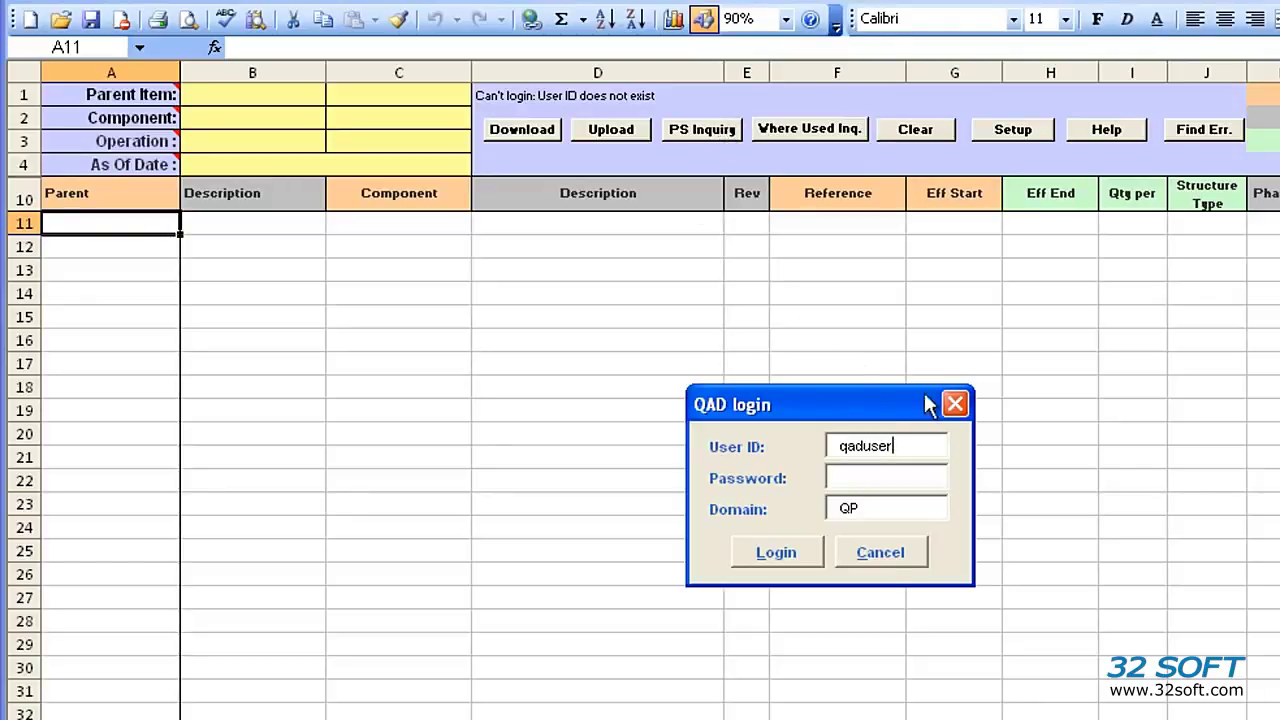
Step: Log in to QAD with a replacement user ID and its password
left_click_drag(903, 446, 806, 445)
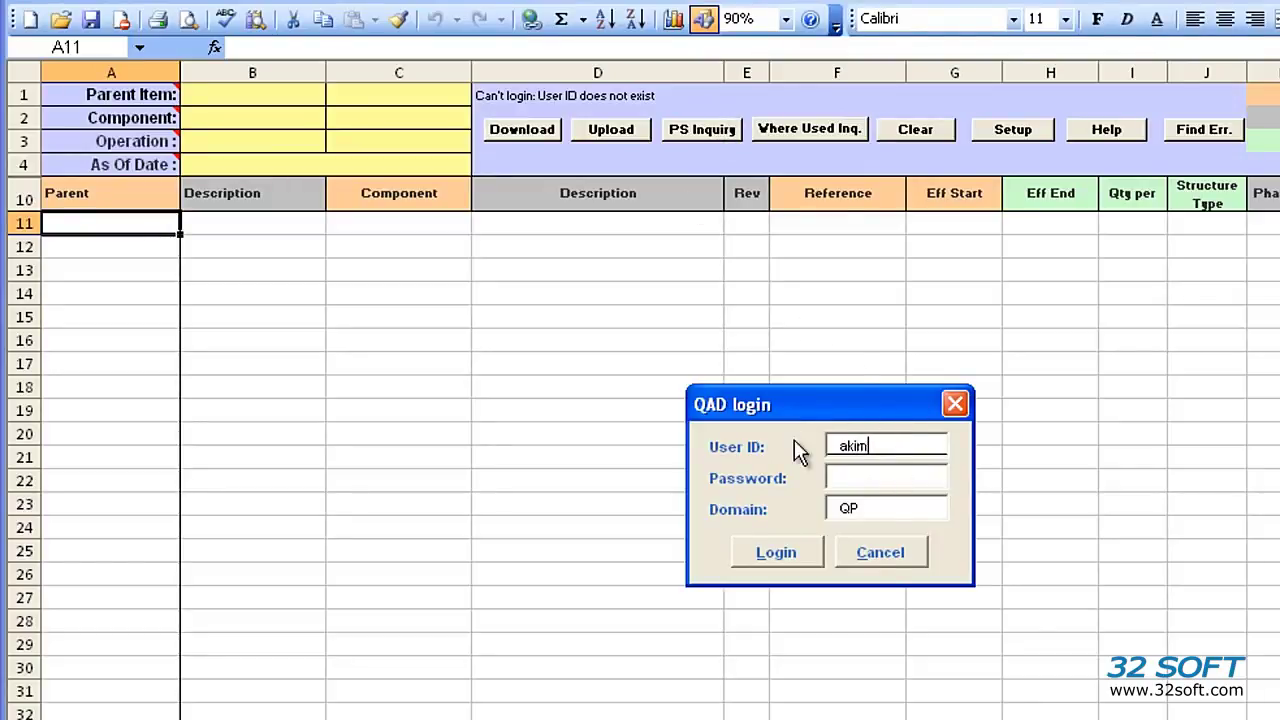
key("Tab")
key("Tab")
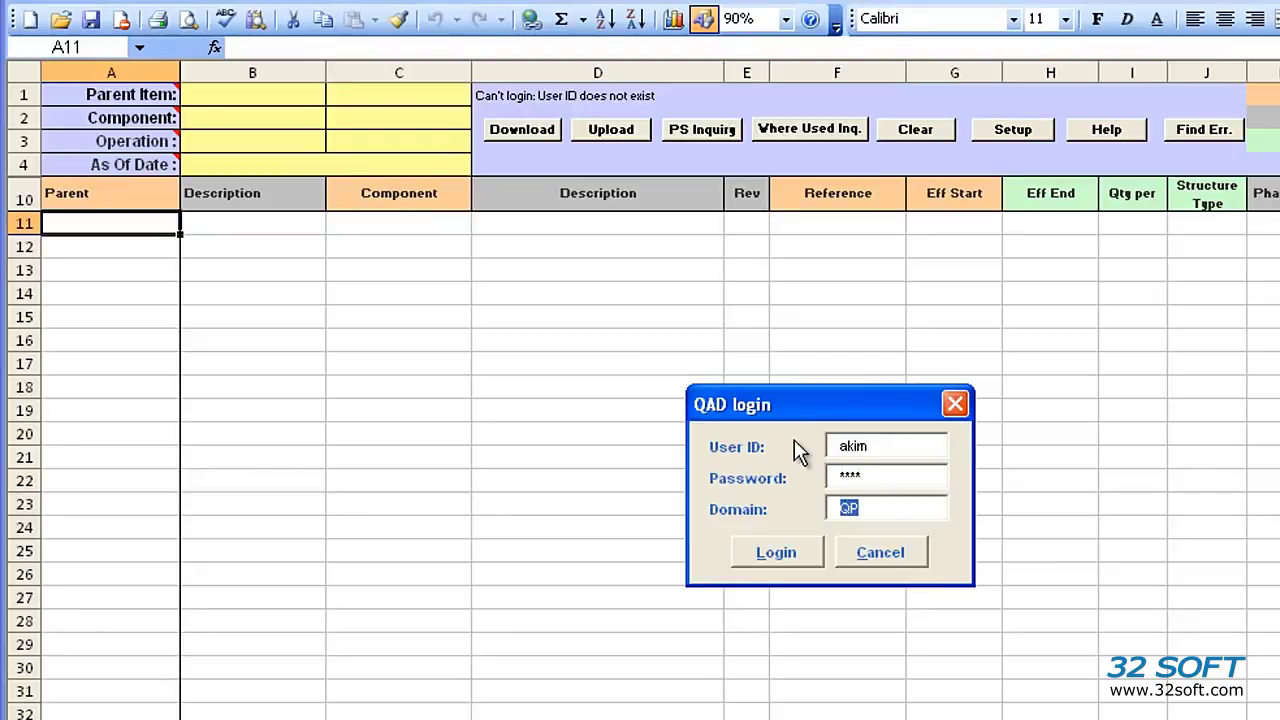
key("Tab")
key("Return")
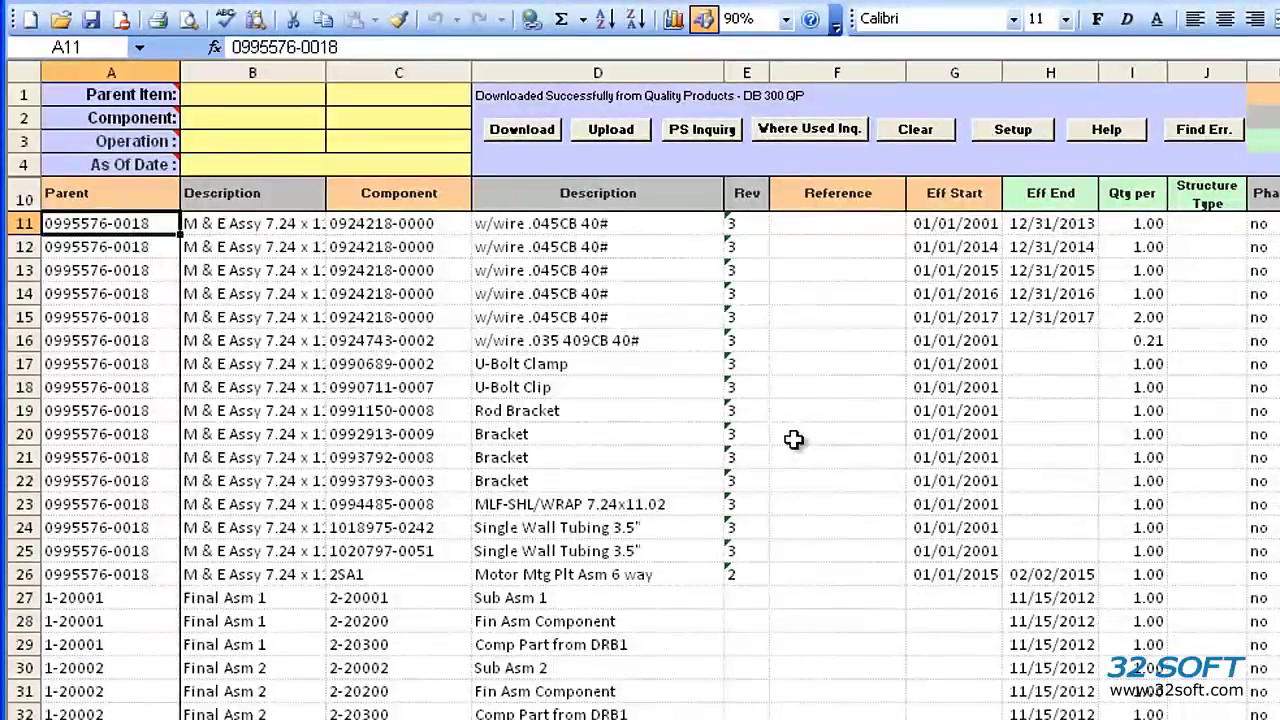
Step: Clear the sheet and download structures for parent items 1-20001 through 1-20005
left_click(914, 131)
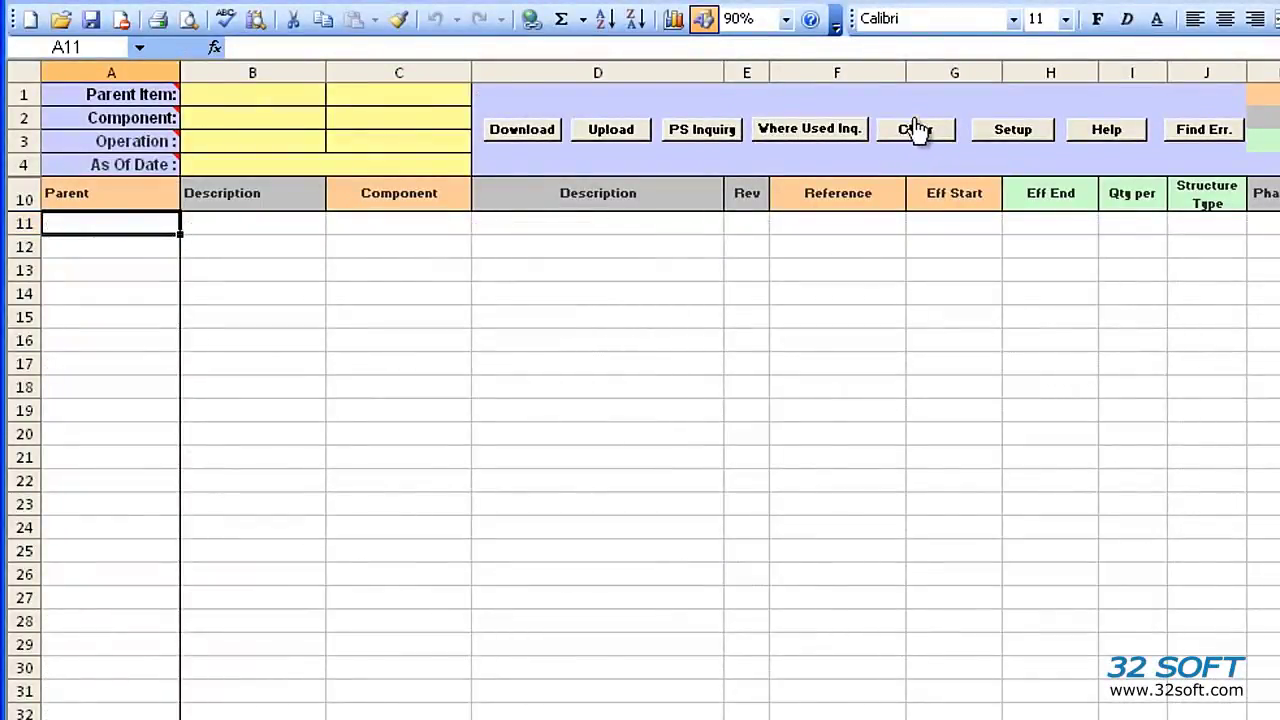
left_click(278, 93)
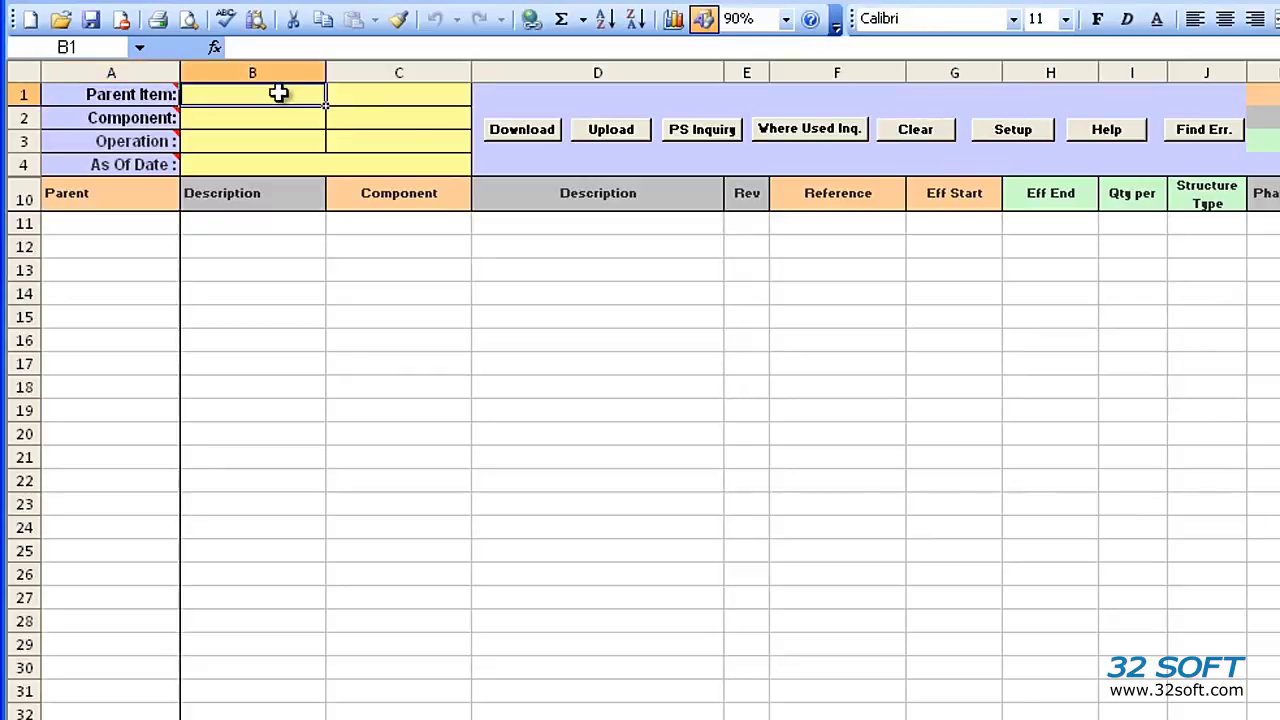
type("1-2")
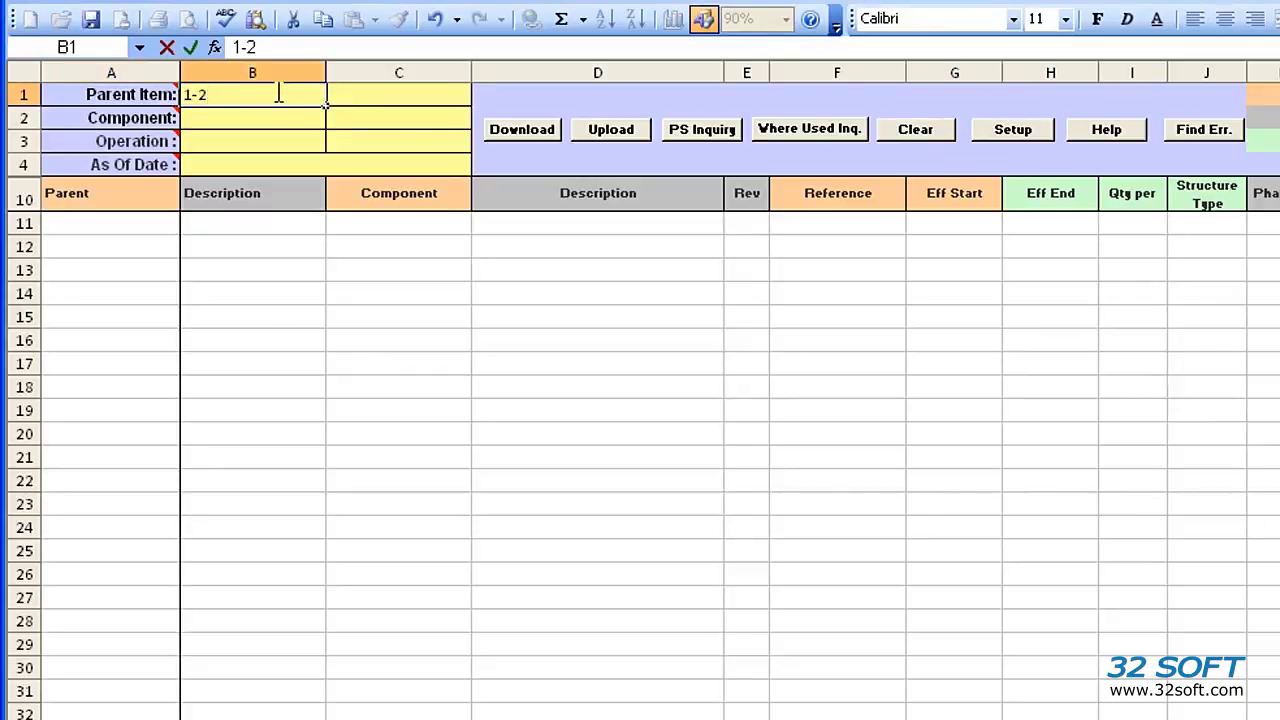
type("0001")
key("Tab")
type("1-2")
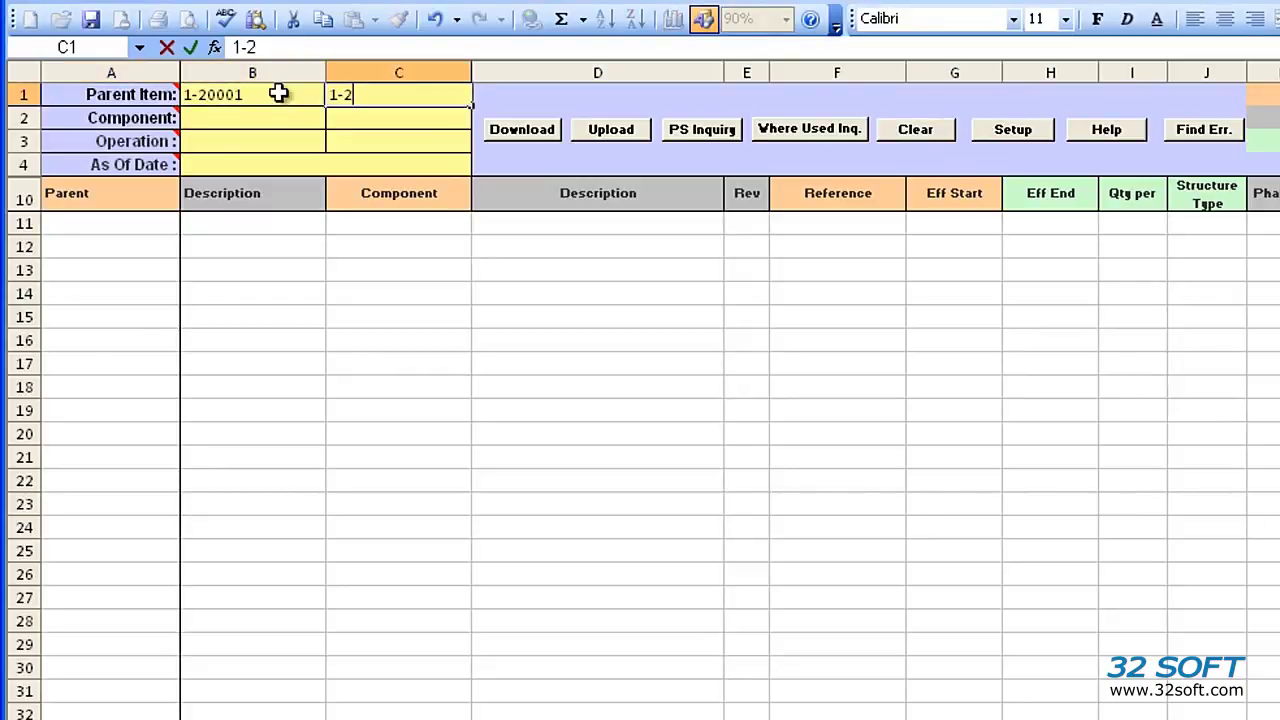
type("0005")
key("Return")
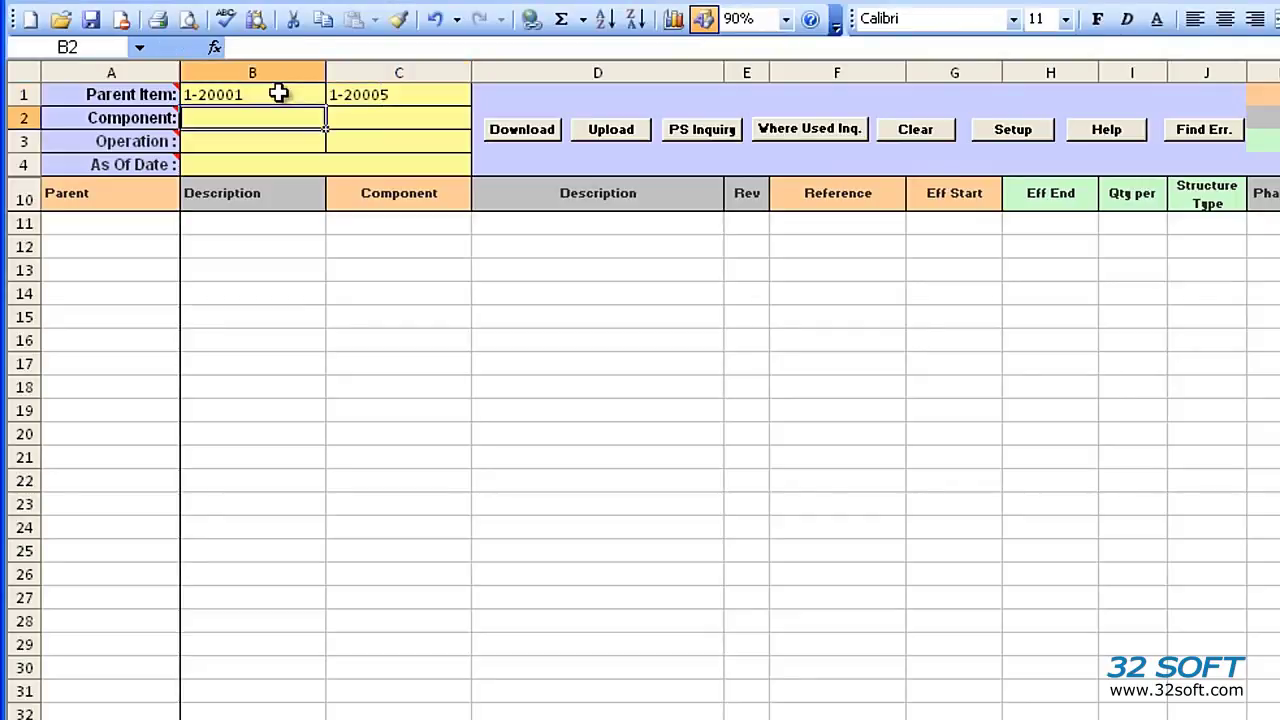
left_click(531, 129)
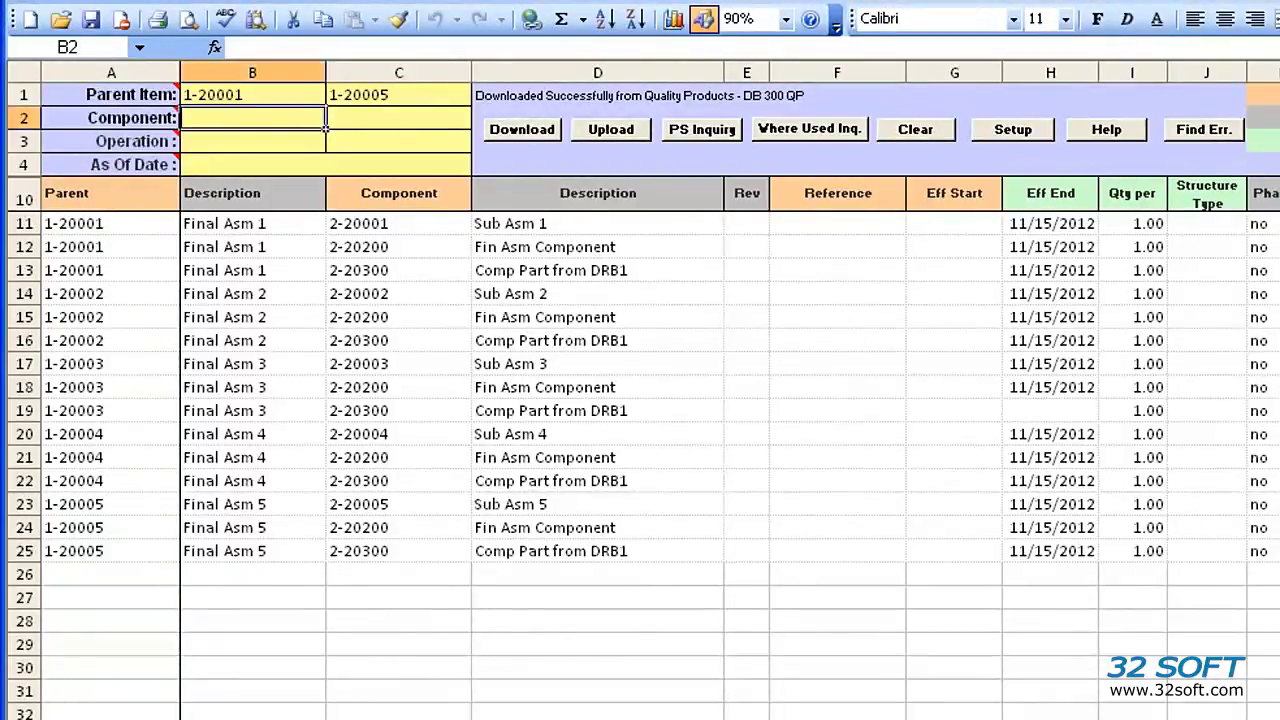
scroll(700, 380, "right", 5)
scroll(325, 128, "left", 5)
Step: Change H11's end date to 11/30/2012 and copy it down the Eff End column
left_click(1066, 226)
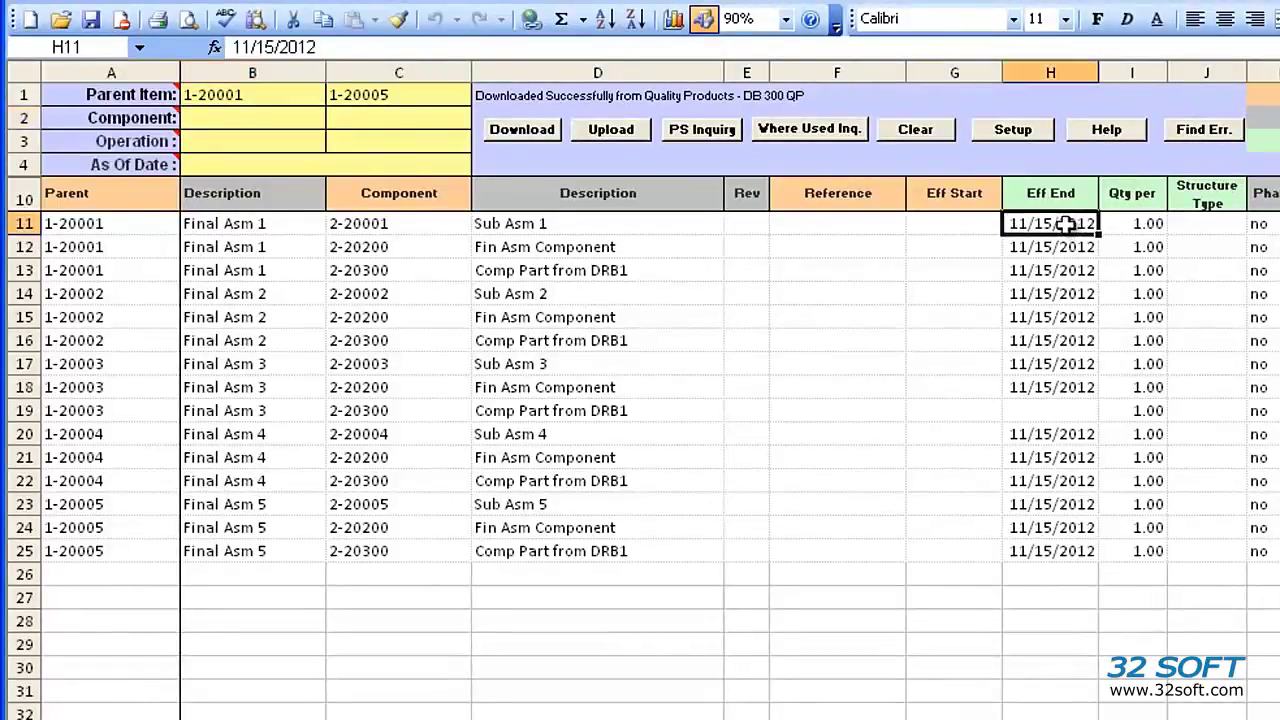
left_click(274, 47)
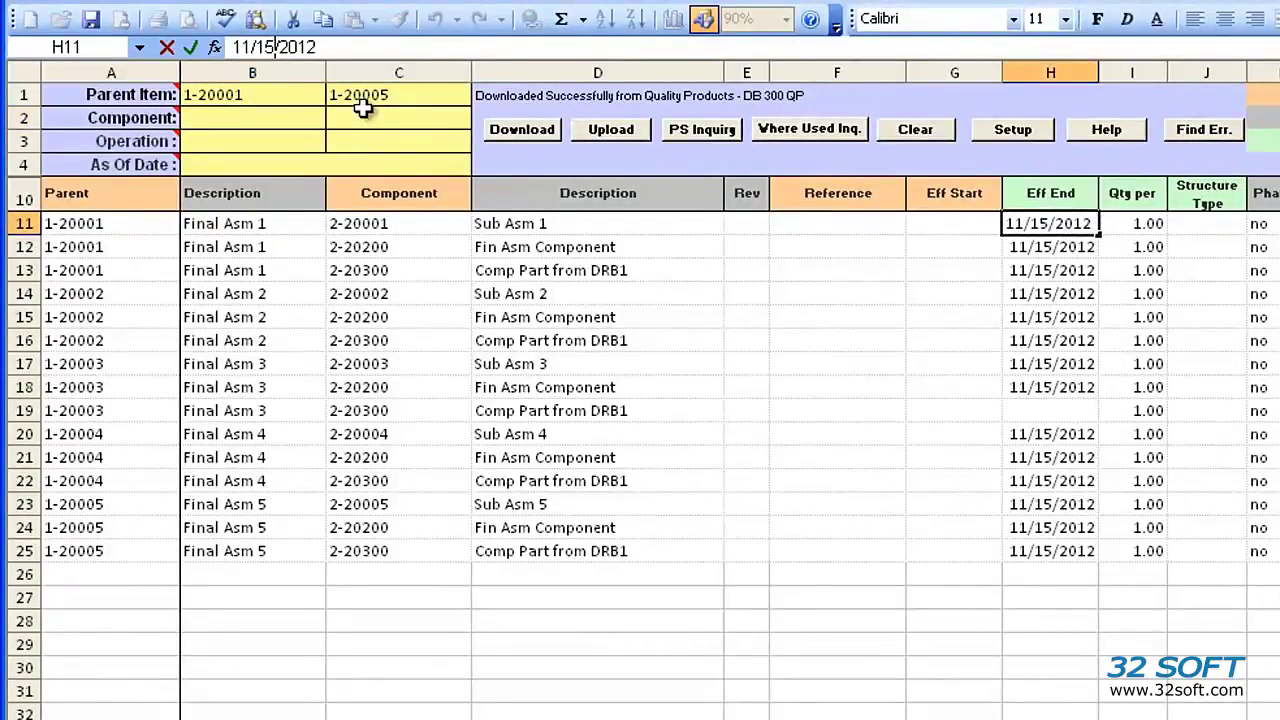
key("BackSpace")
key("BackSpace")
type("30")
key("Return")
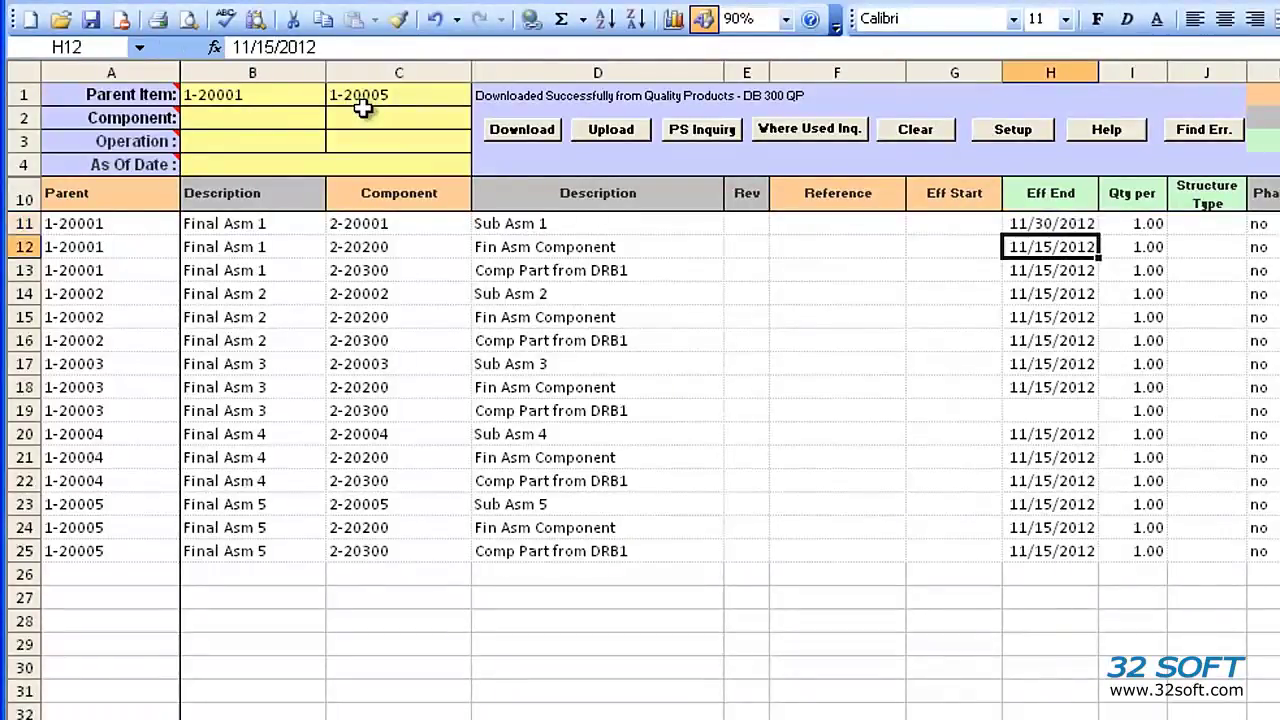
left_click(1068, 223)
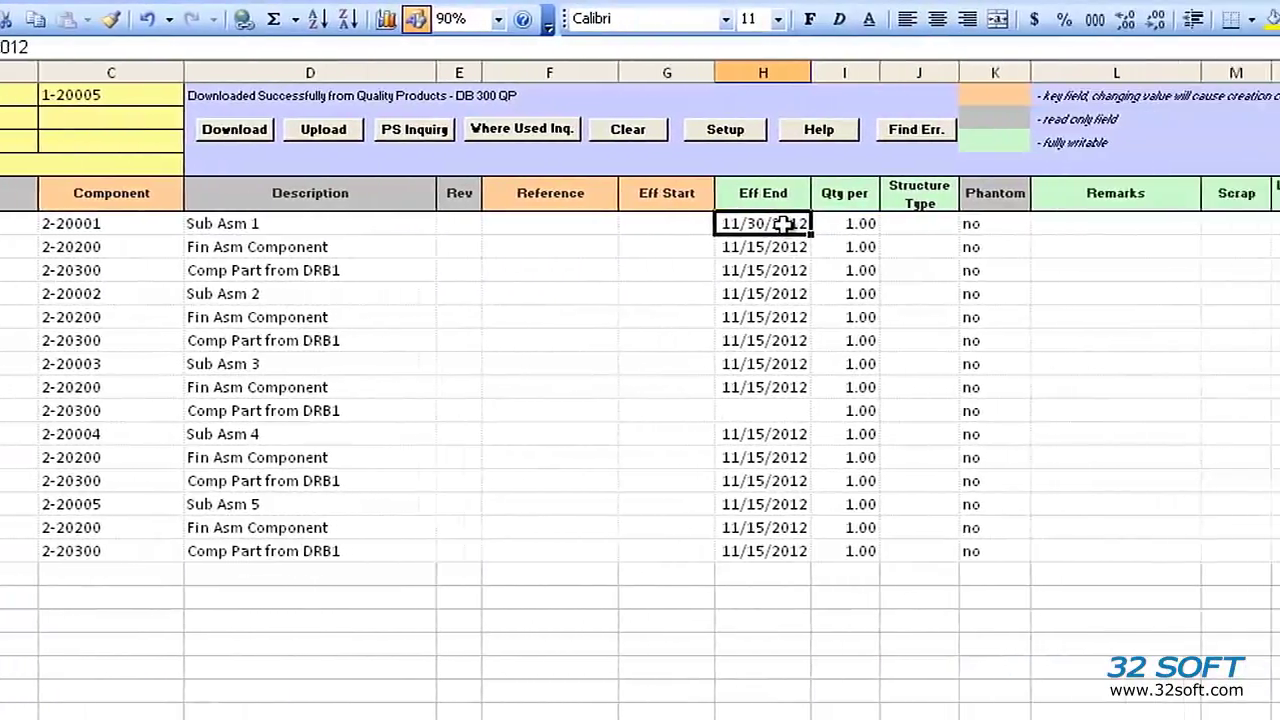
key("ctrl+c")
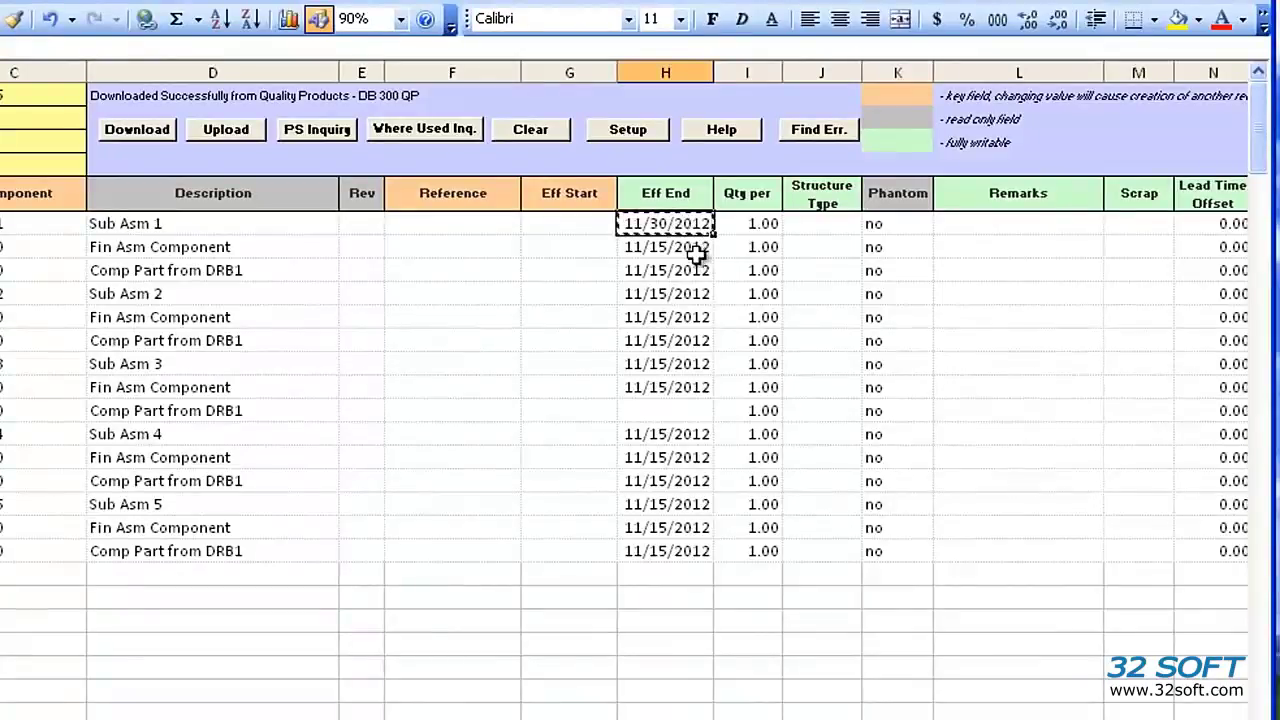
left_click(792, 250)
key("ctrl+v")
left_click_drag(713, 258, 712, 550)
Step: Enter 'Test remark 1' in L11 and AutoFill remarks through 'Test remark 15'
left_click(988, 222)
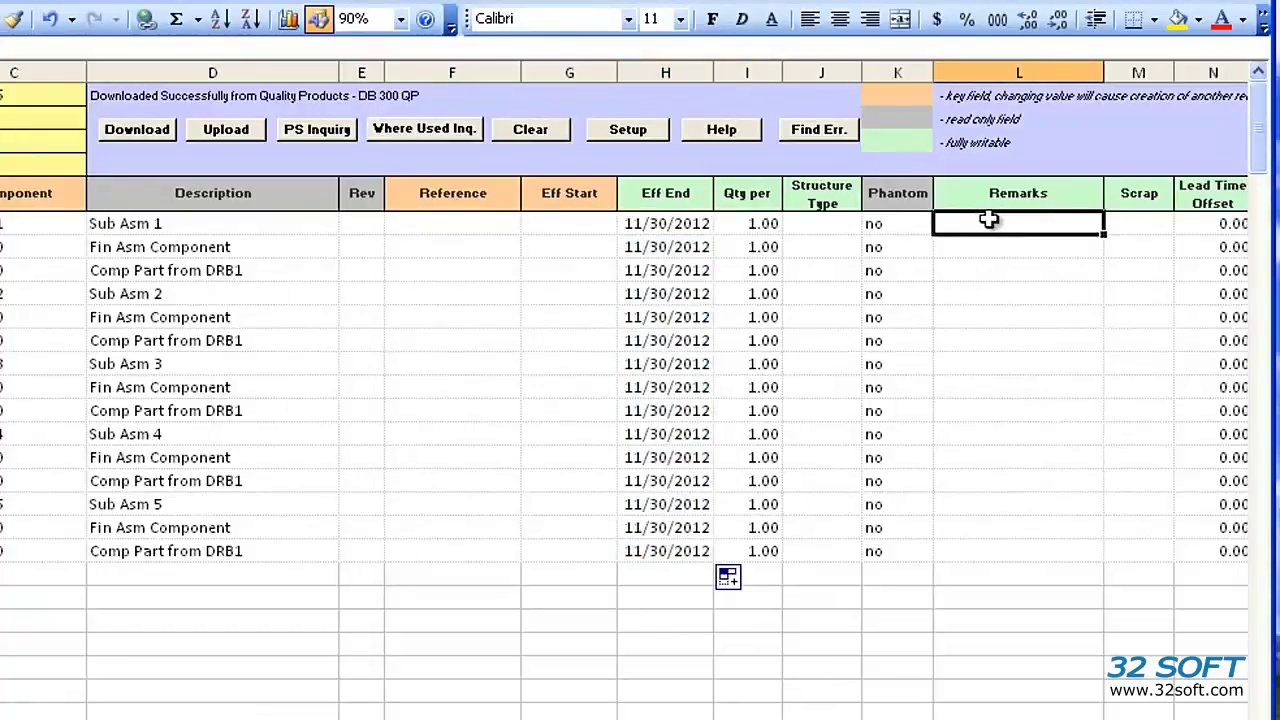
type("Test")
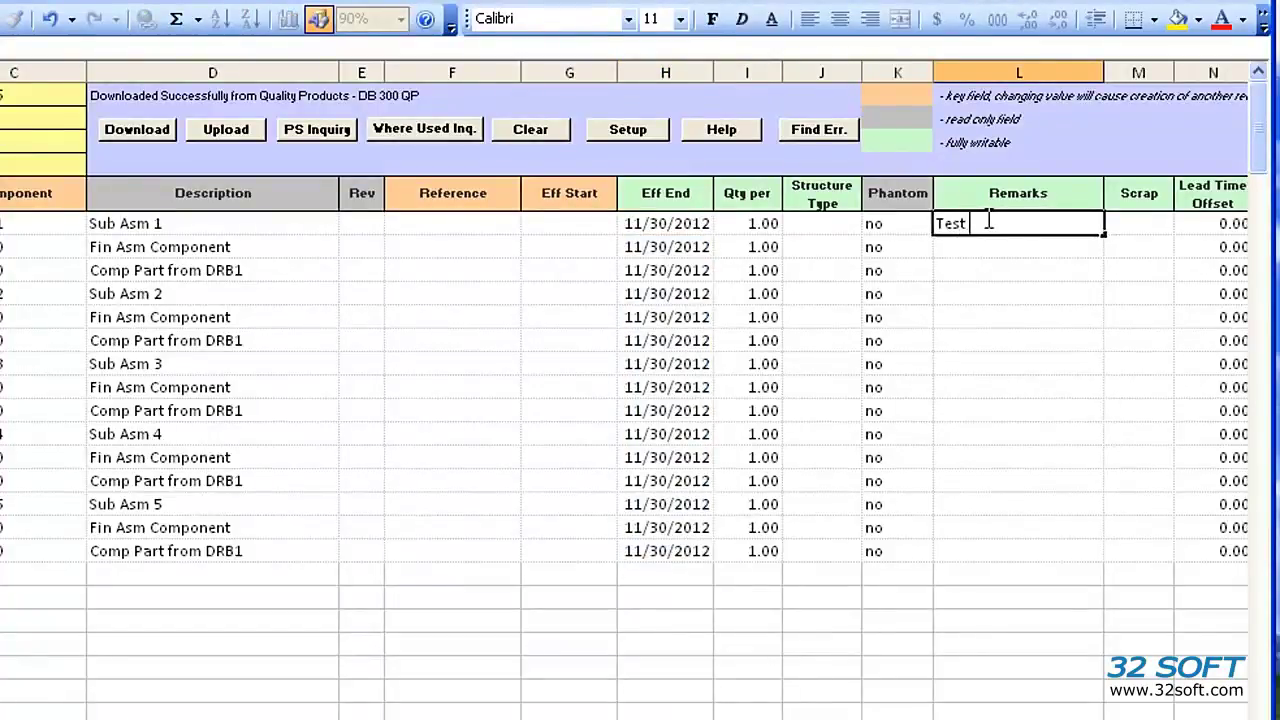
type(" remark 1")
key("Return")
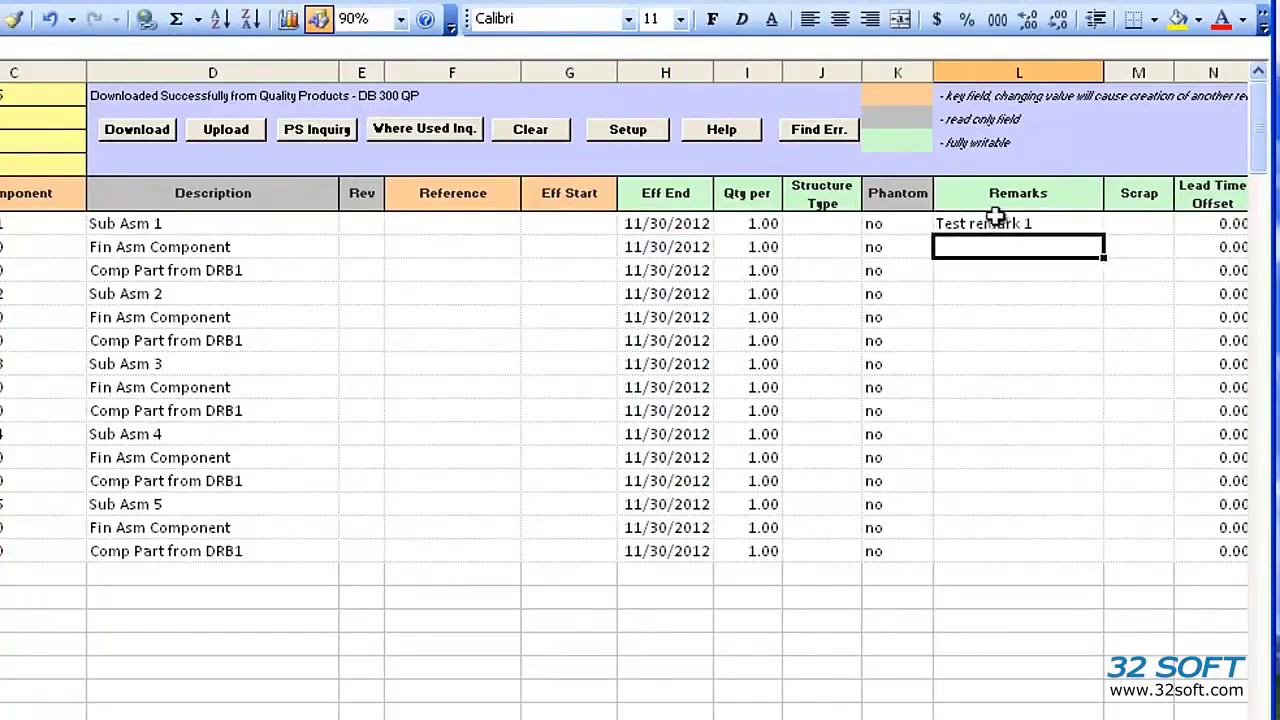
left_click(1035, 220)
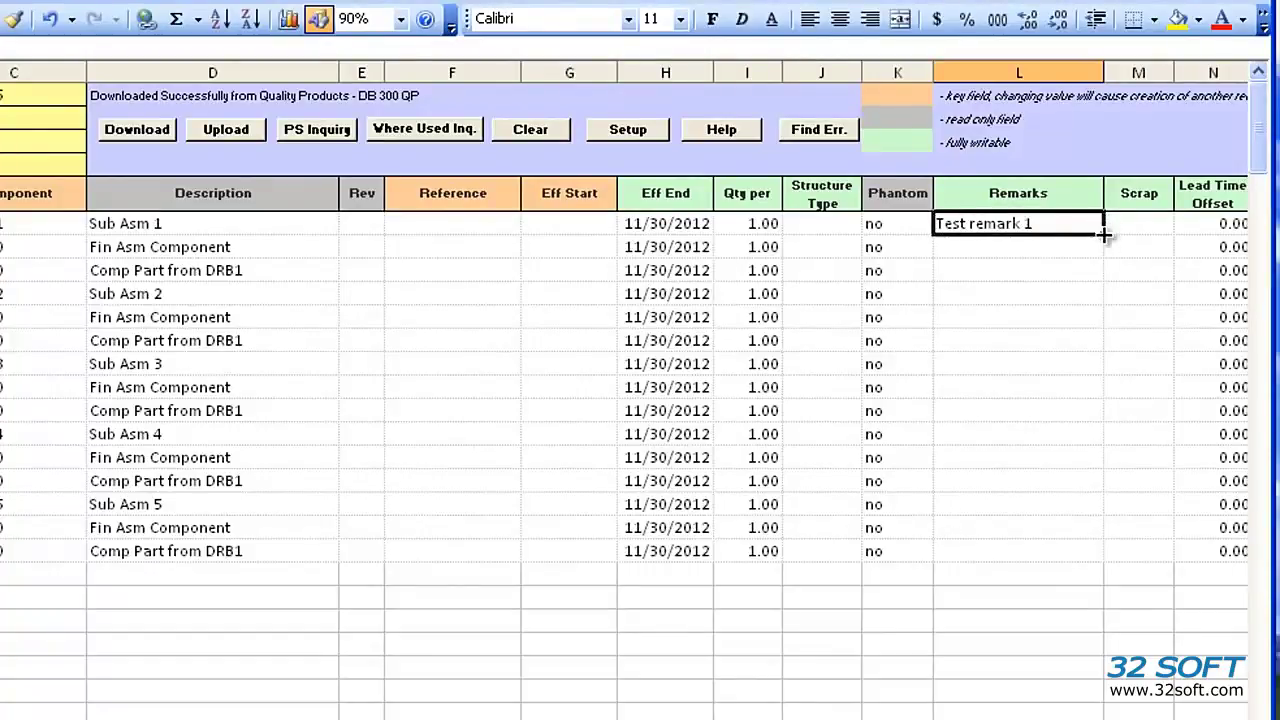
left_click_drag(1103, 235, 1103, 558)
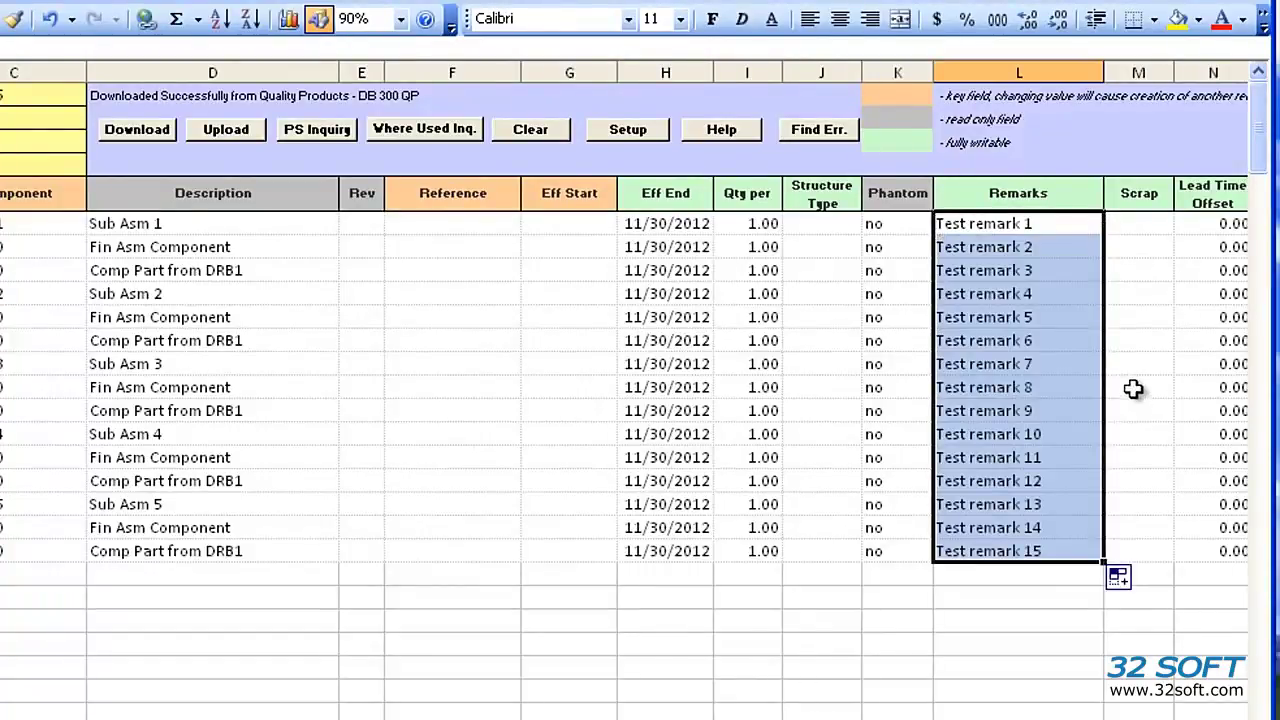
left_click(828, 346)
Step: Put the invalid Structure Type abcd in J16, try uploading, and close the error report
type("abcd")
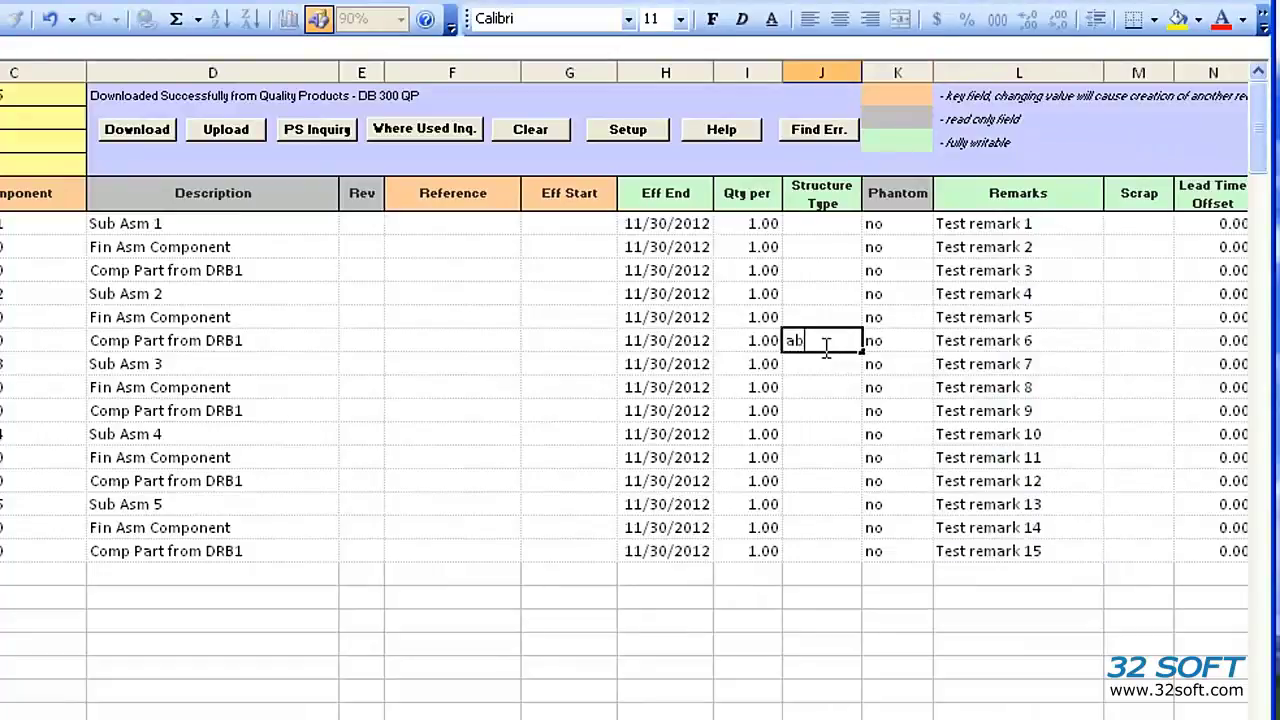
key("Return")
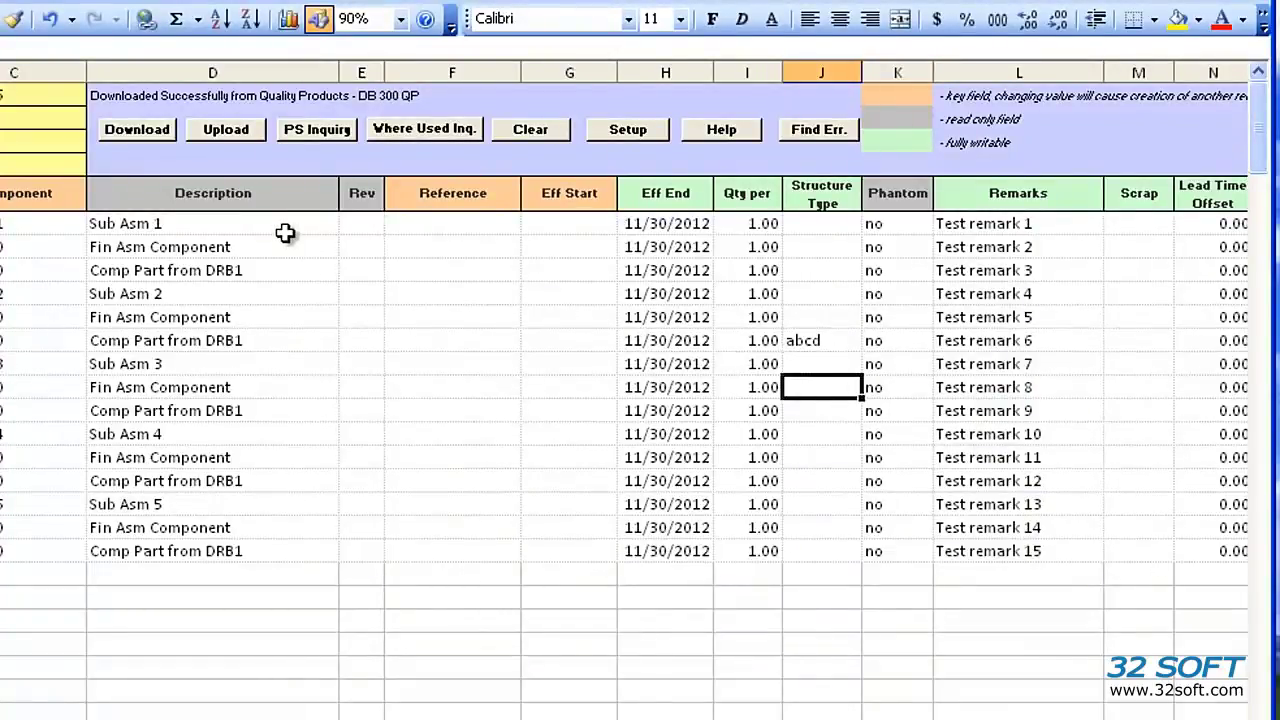
left_click(221, 129)
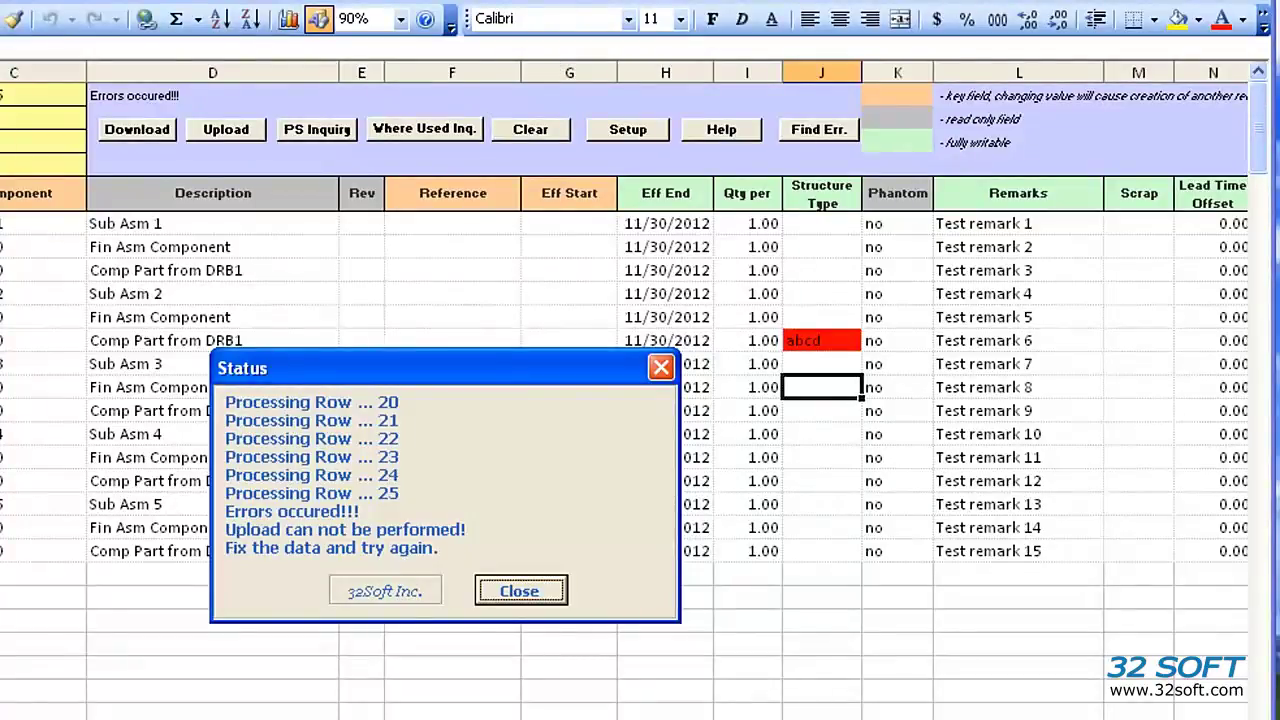
left_click(519, 591)
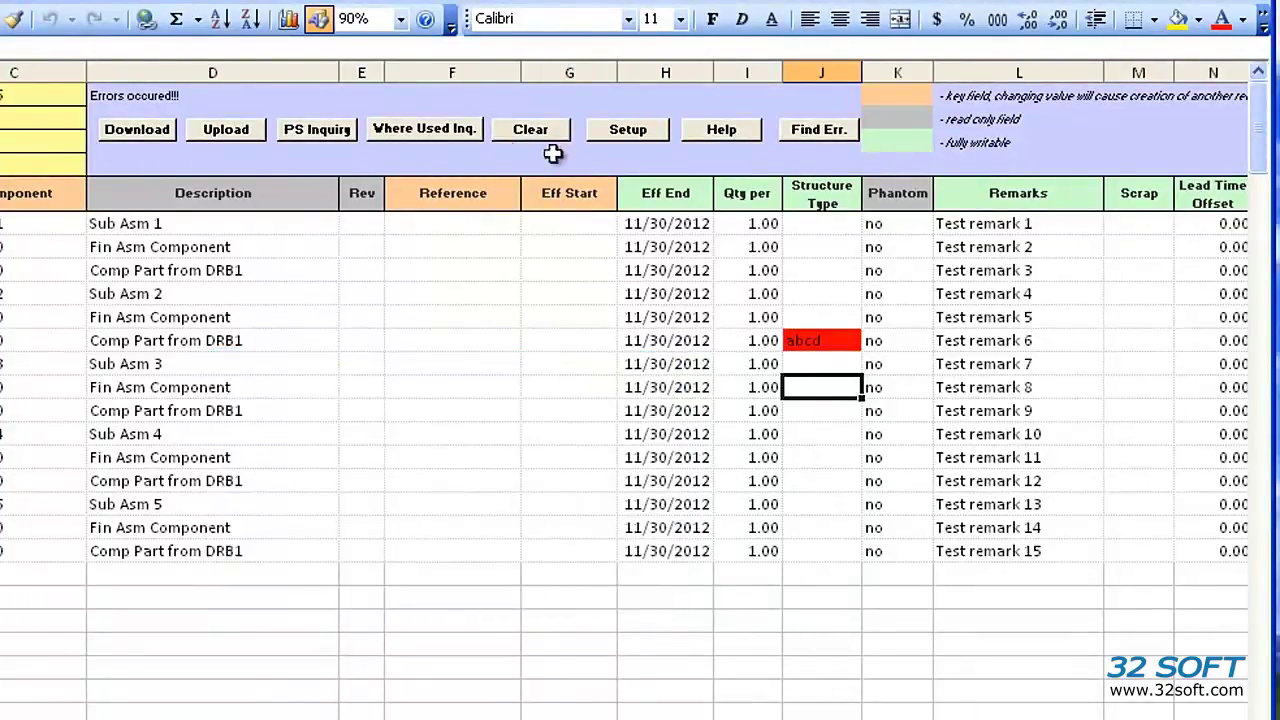
Step: Use Find Err. to locate J16, delete its abcd value, and recheck for errors
left_click(808, 138)
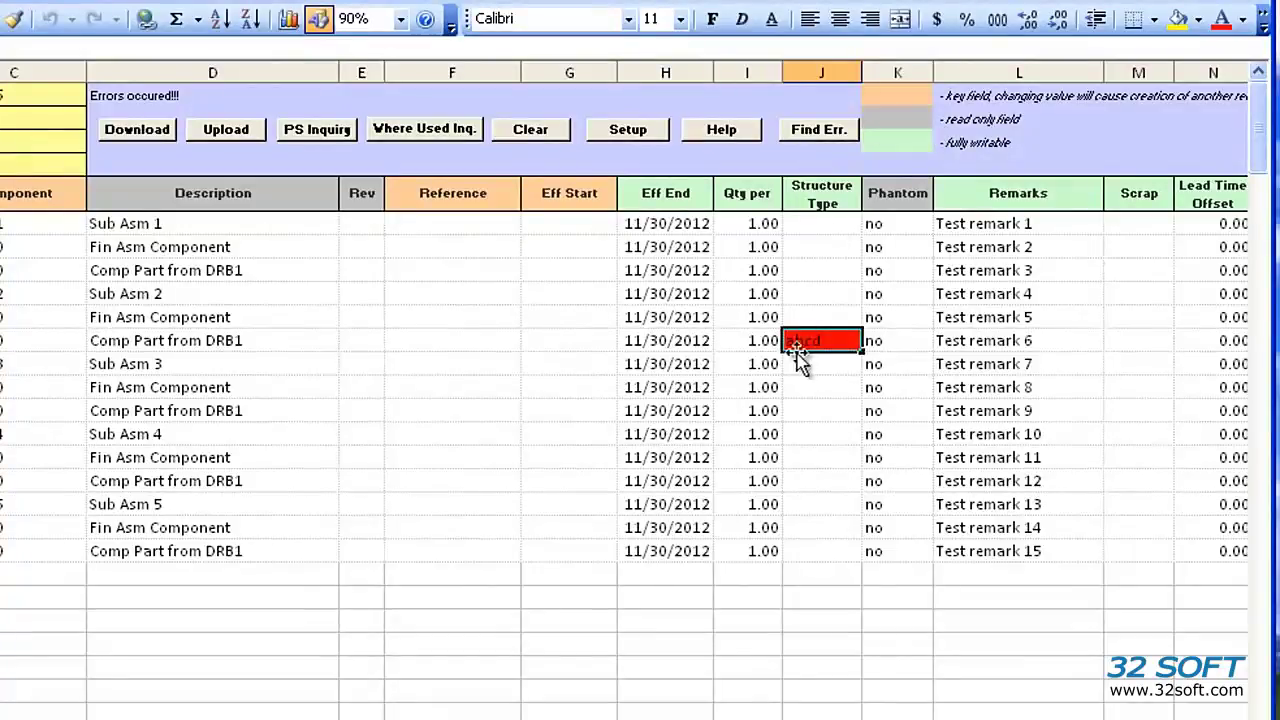
mouse_move(810, 340)
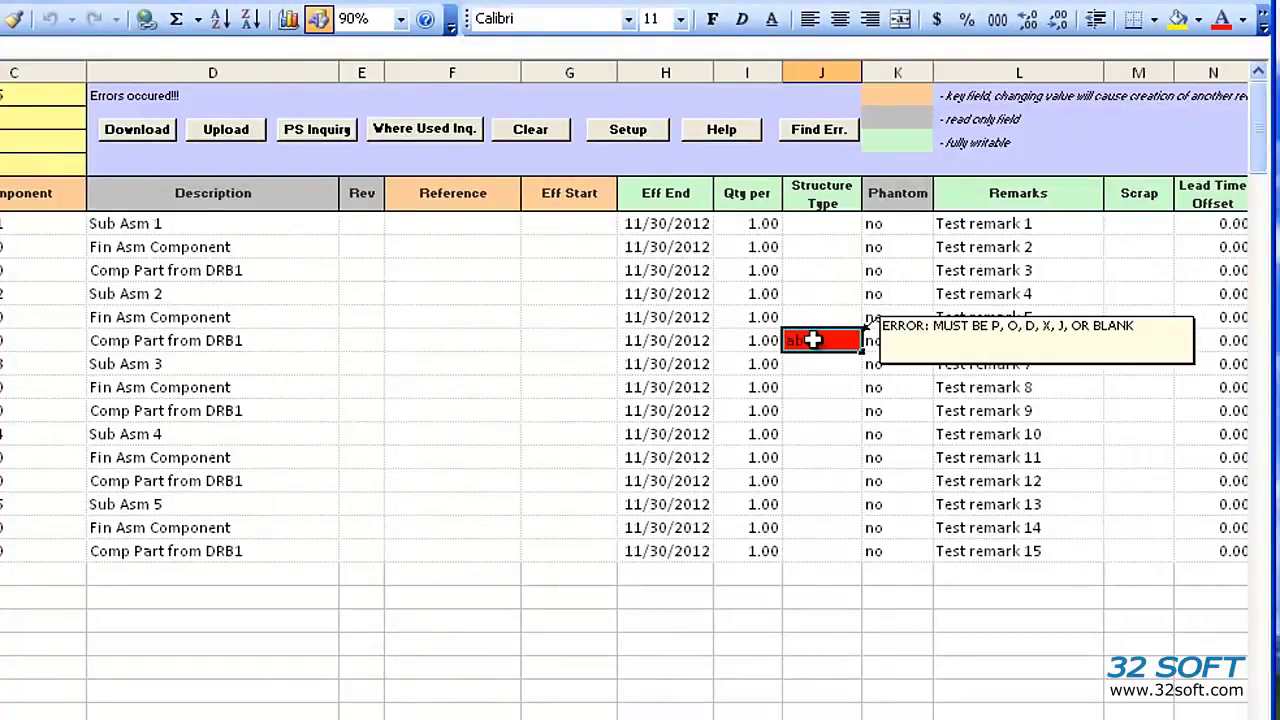
key("BackSpace")
key("Return")
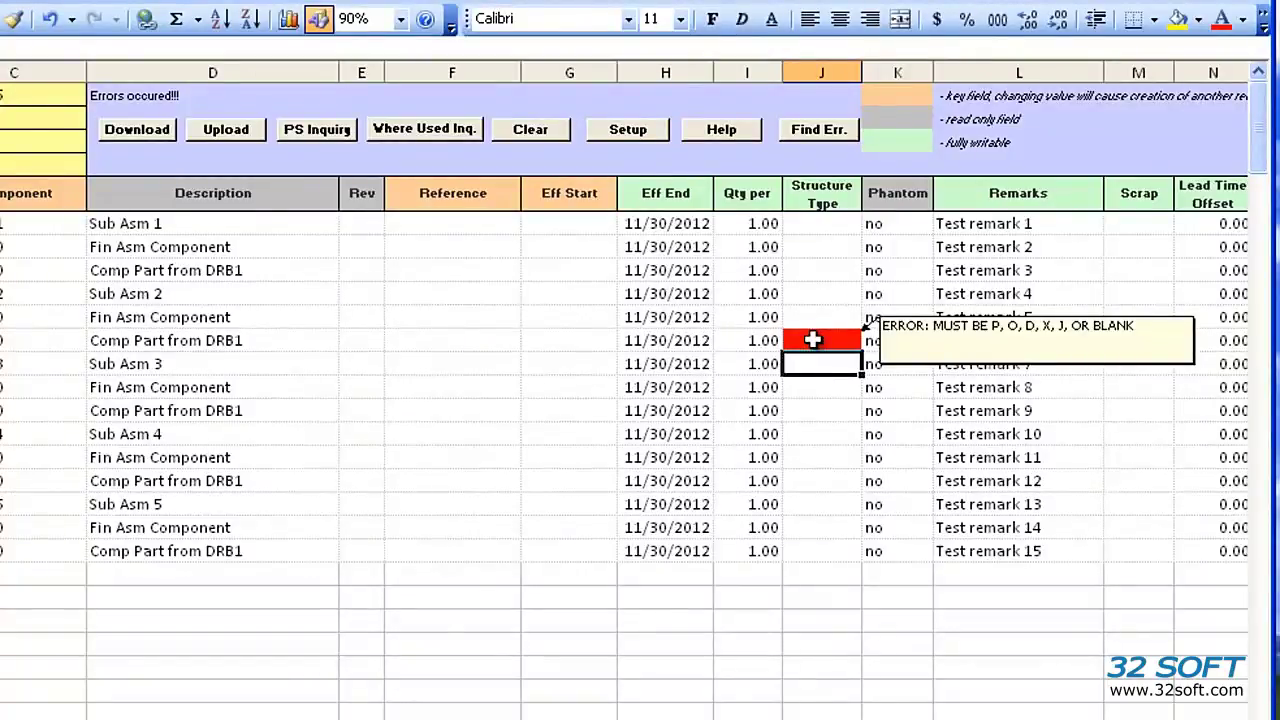
left_click(818, 133)
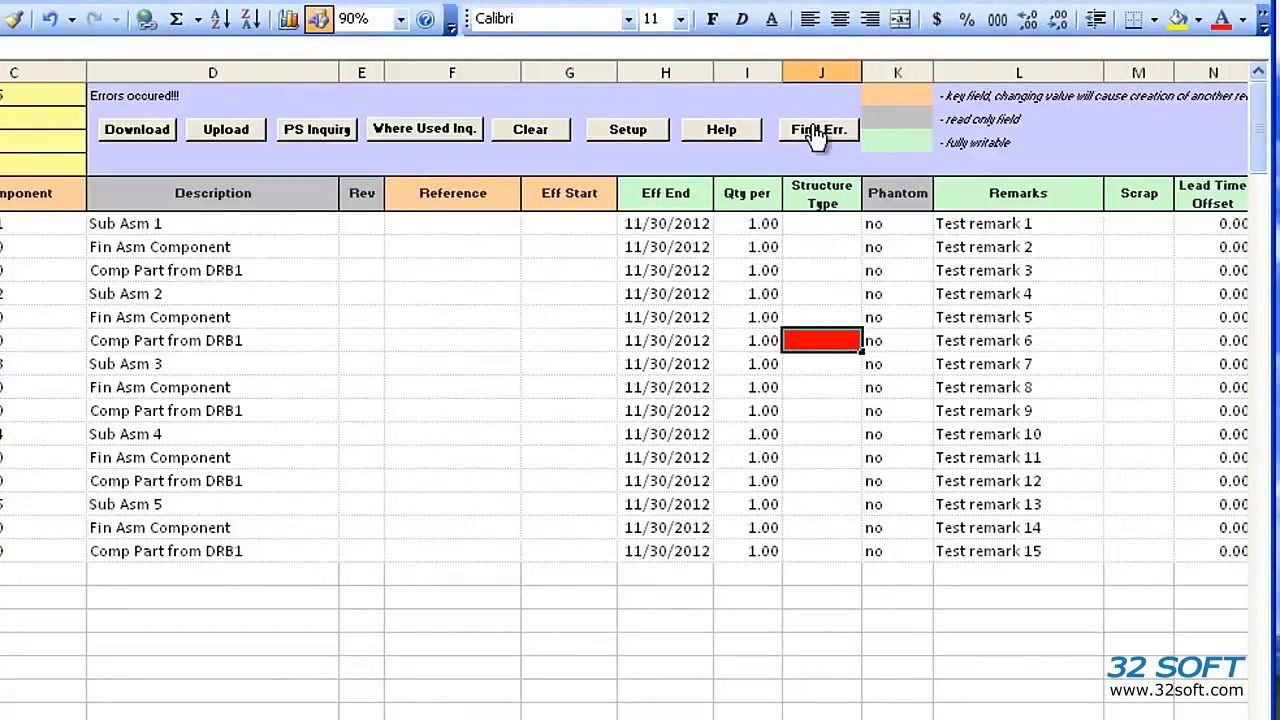
Step: Upload the corrected rows, download them again, and check the Eff End dates and remarks
left_click(227, 129)
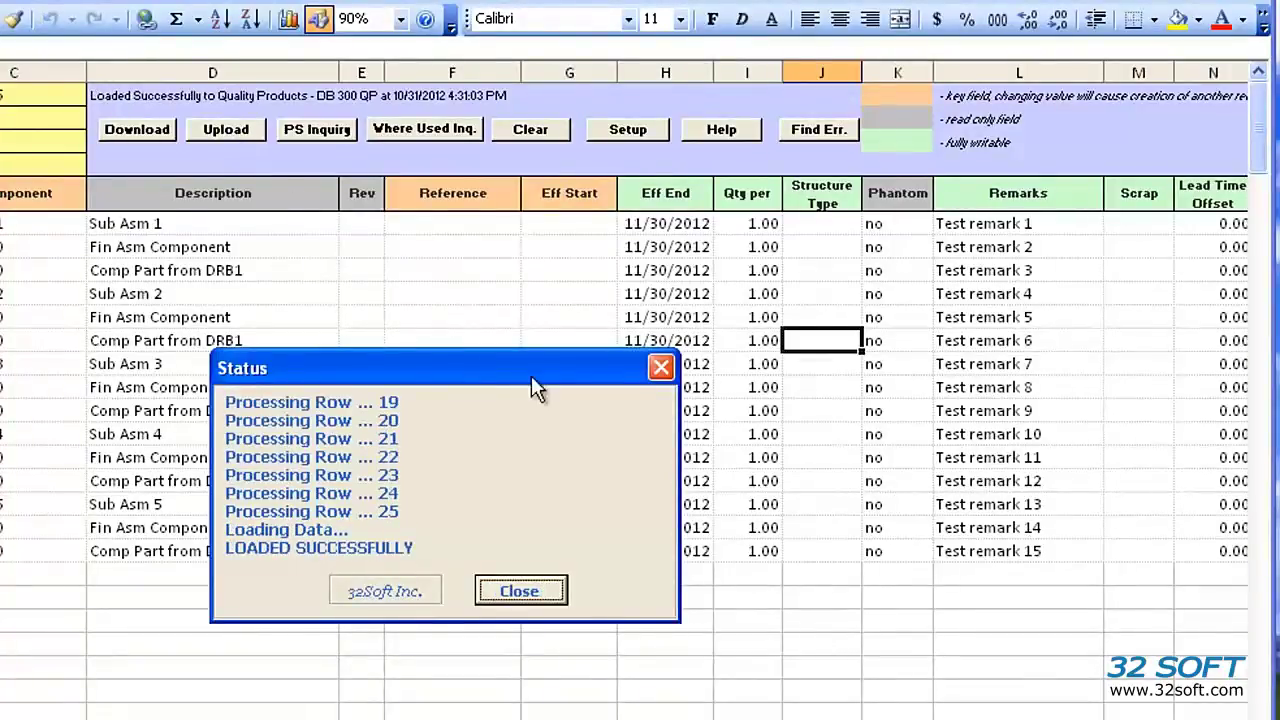
left_click(545, 596)
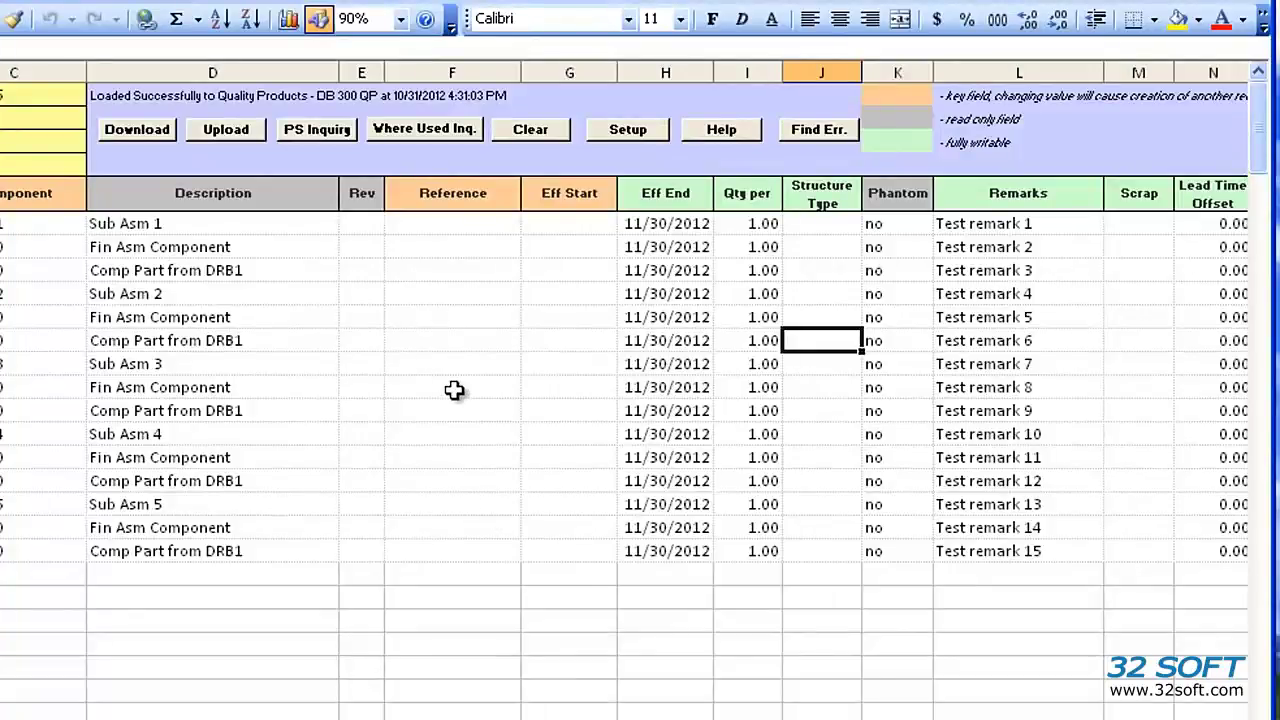
left_click(142, 129)
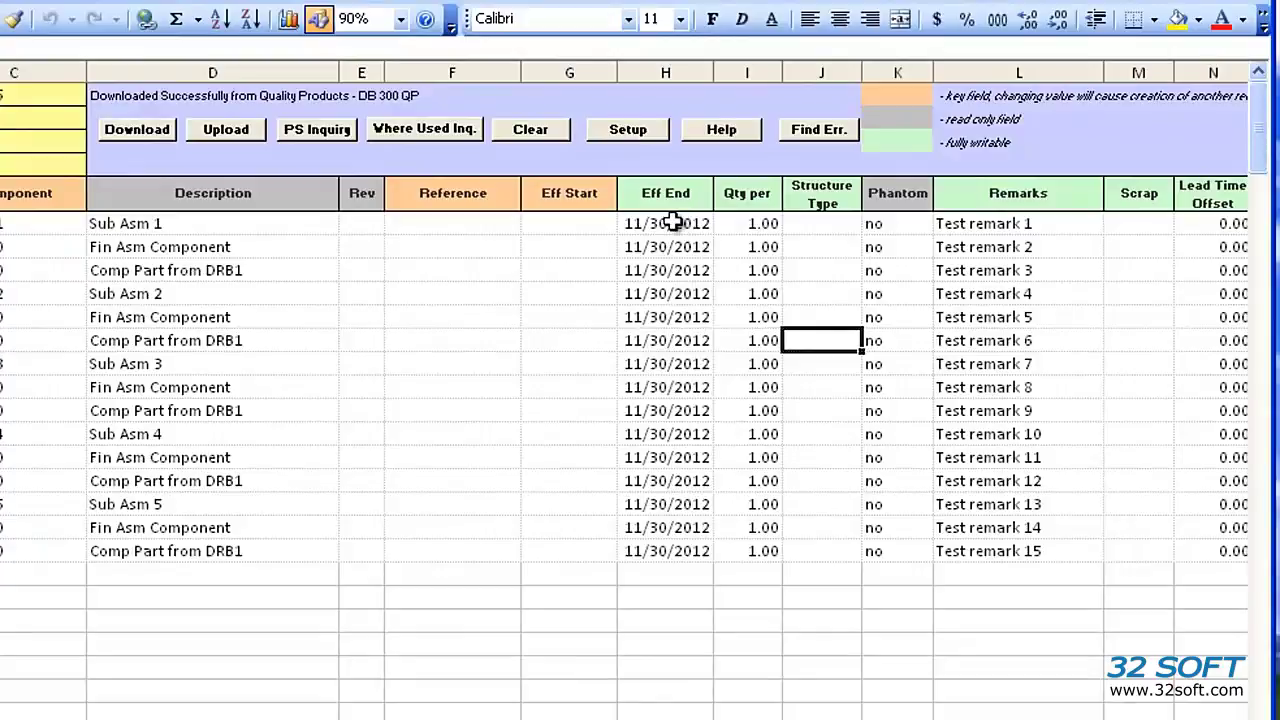
left_click_drag(672, 222, 686, 549)
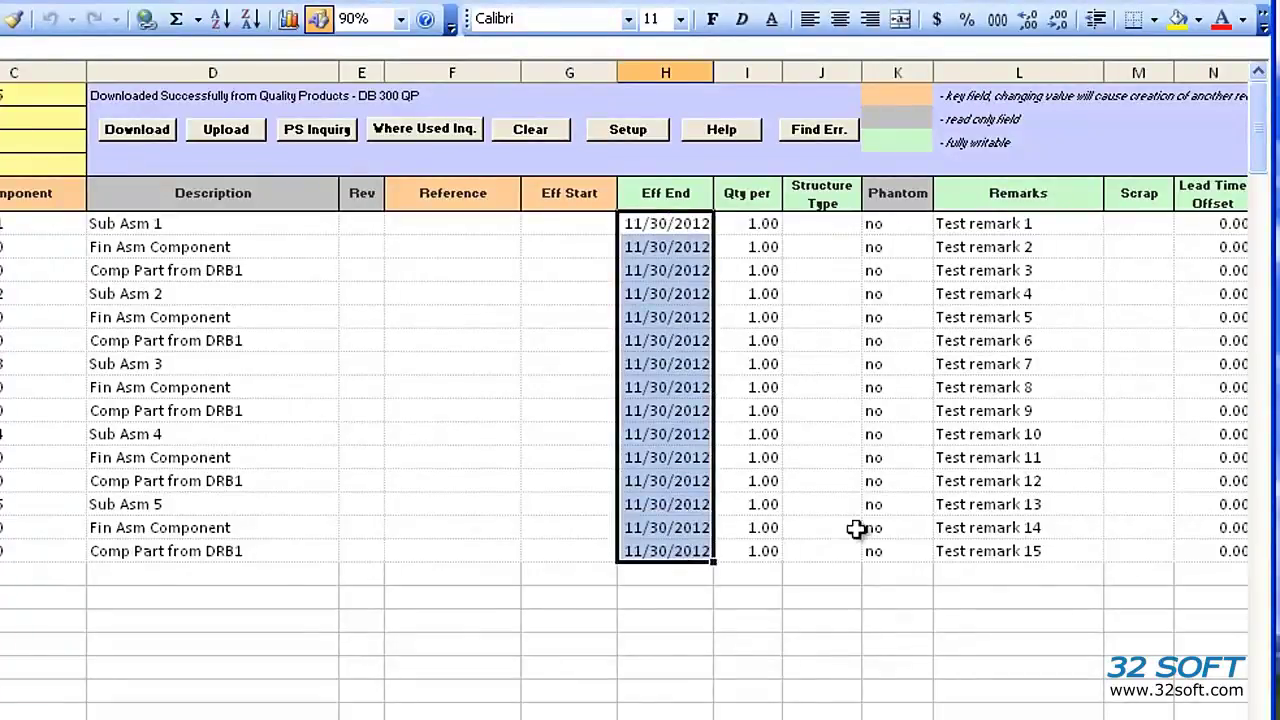
left_click_drag(1011, 224, 1033, 558)
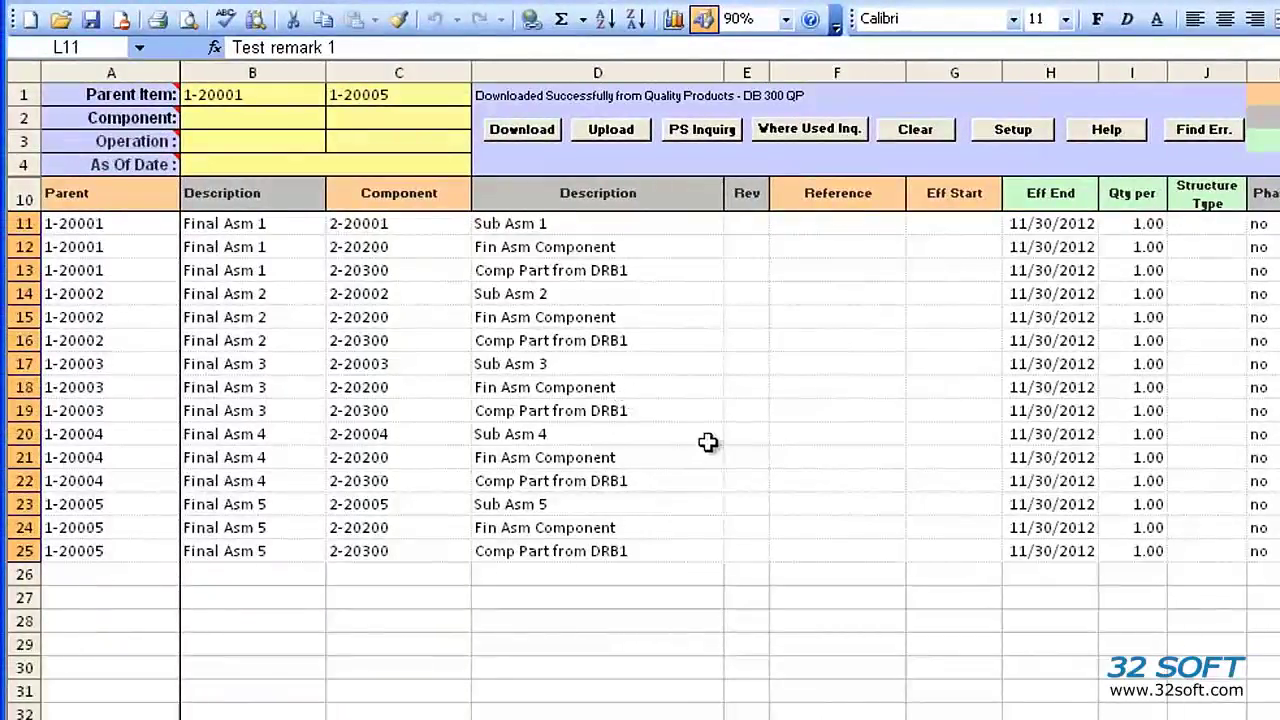
left_click(118, 325)
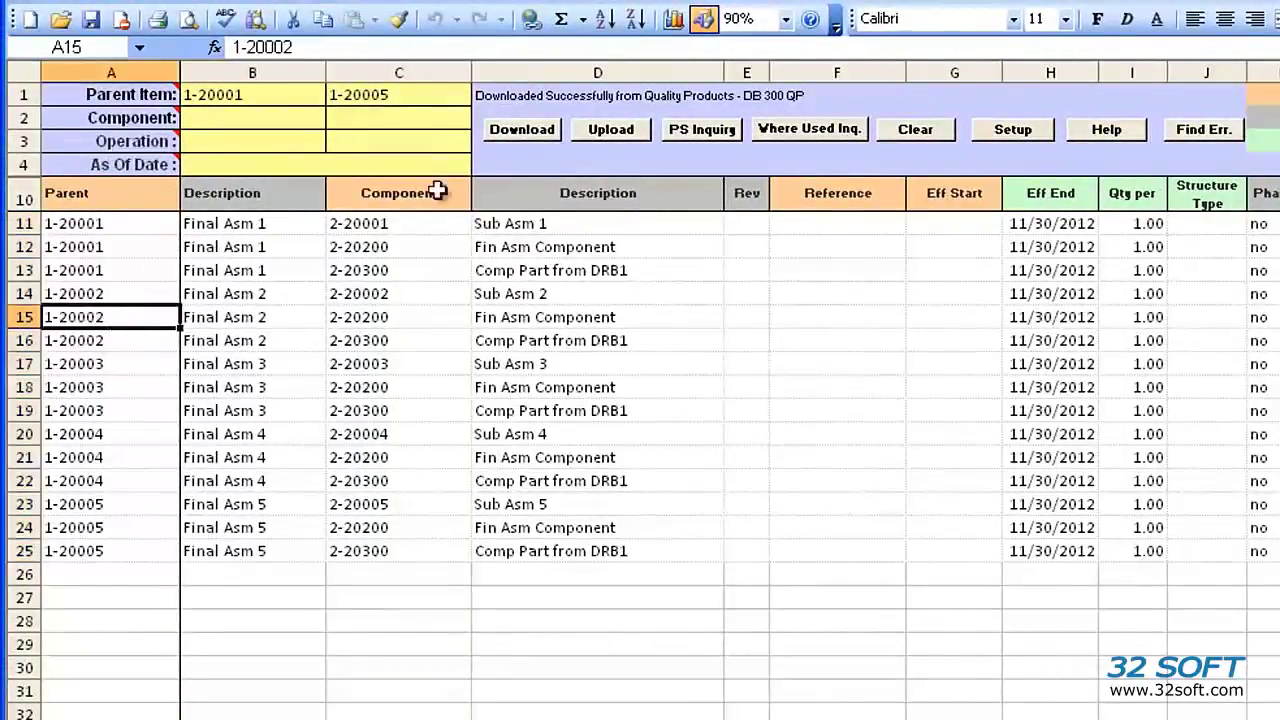
left_click(697, 130)
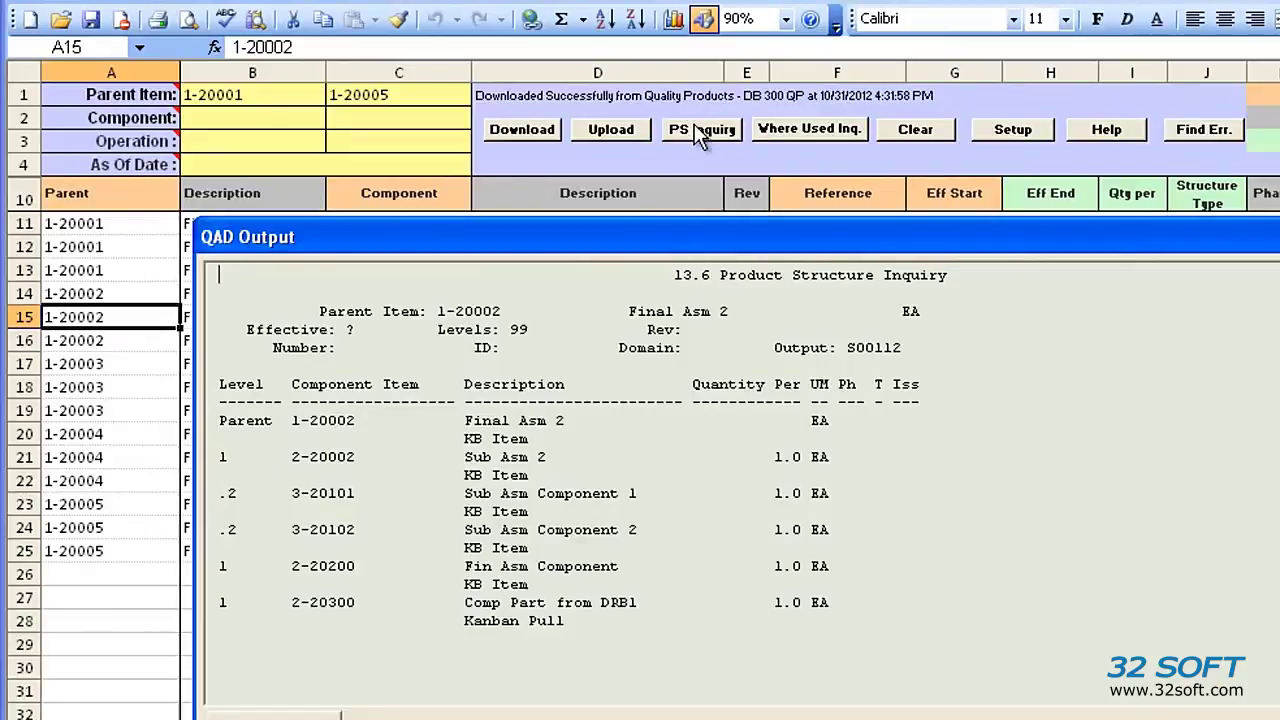
key("Escape")
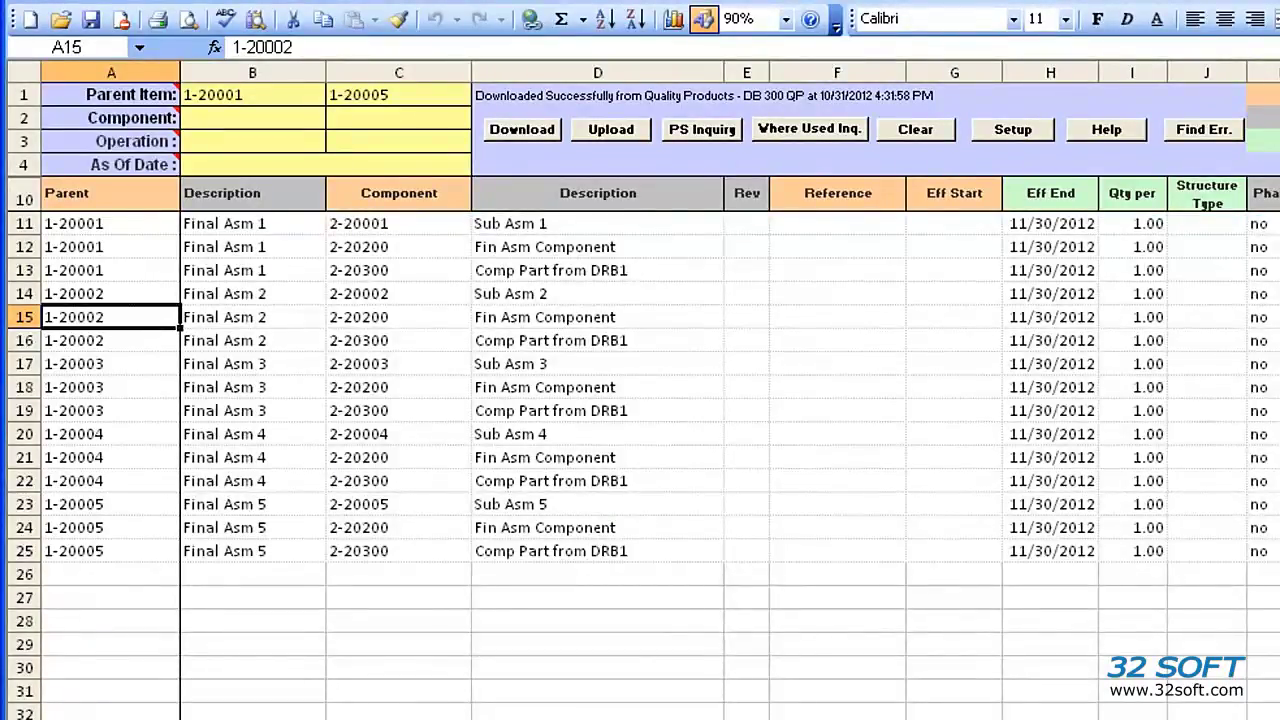
left_click(640, 479)
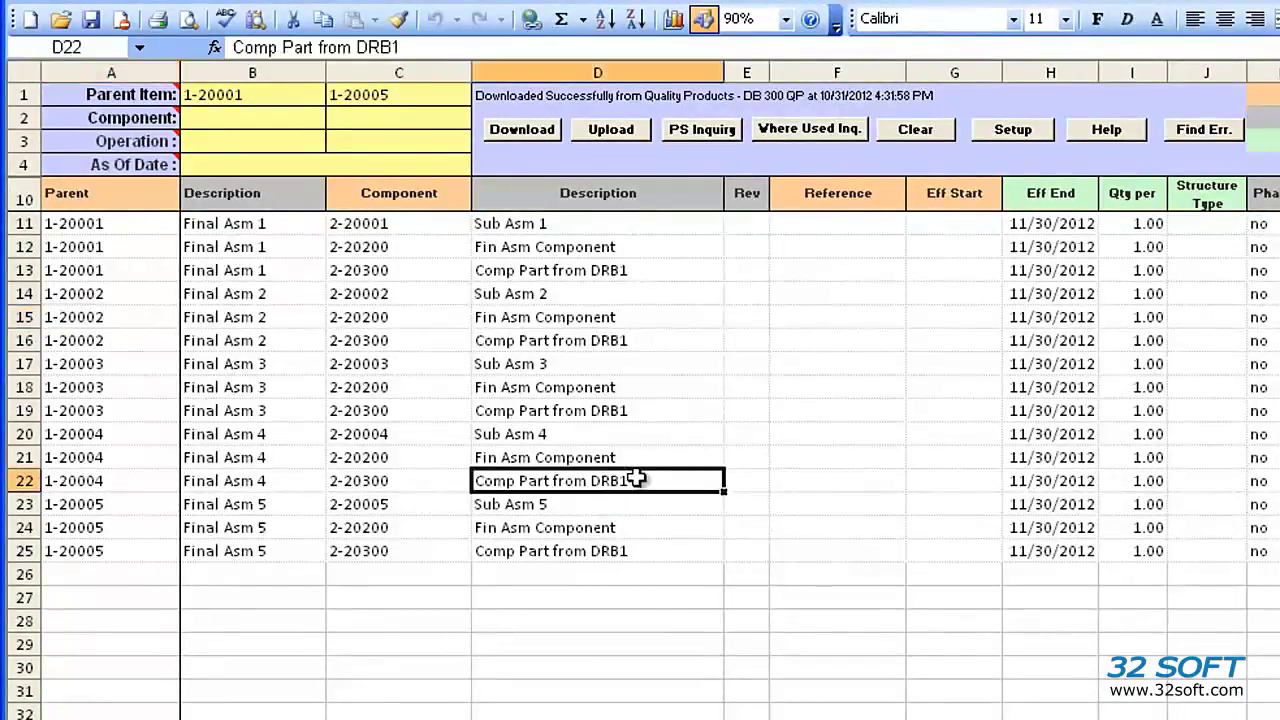
left_click(846, 139)
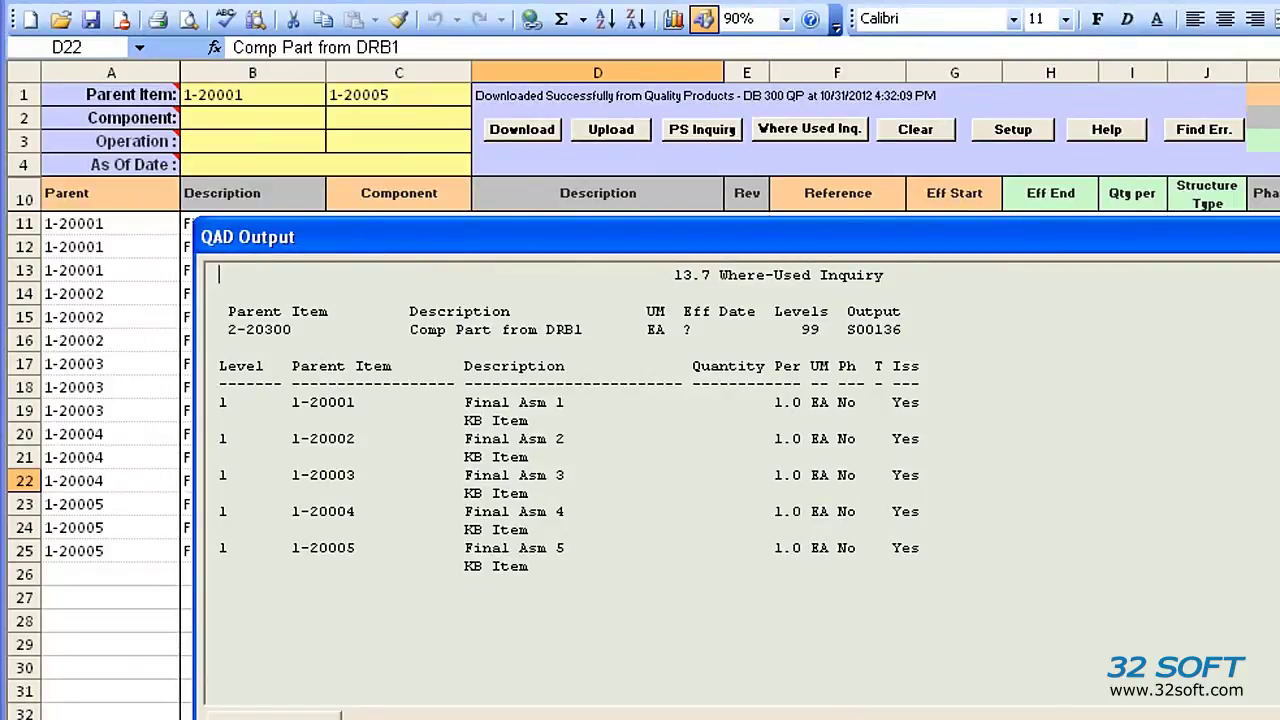
key("F4")
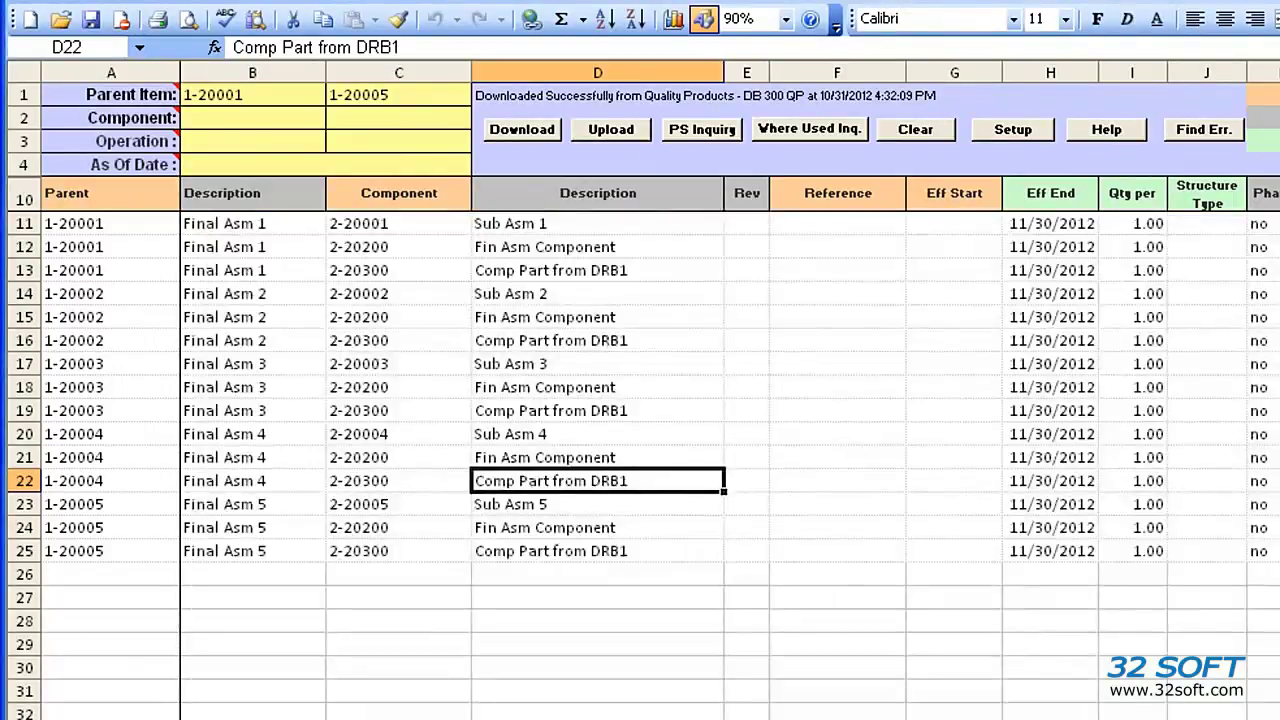